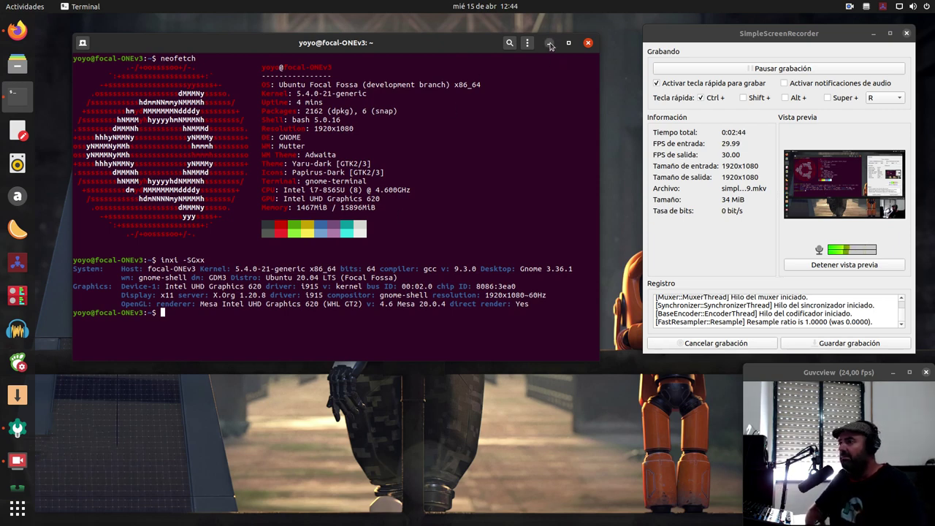
Step: Minimize the terminal and SimpleScreenRecorder windows, then show Firefox to check the top bar and minimize it too
left_click(549, 44)
left_click(874, 33)
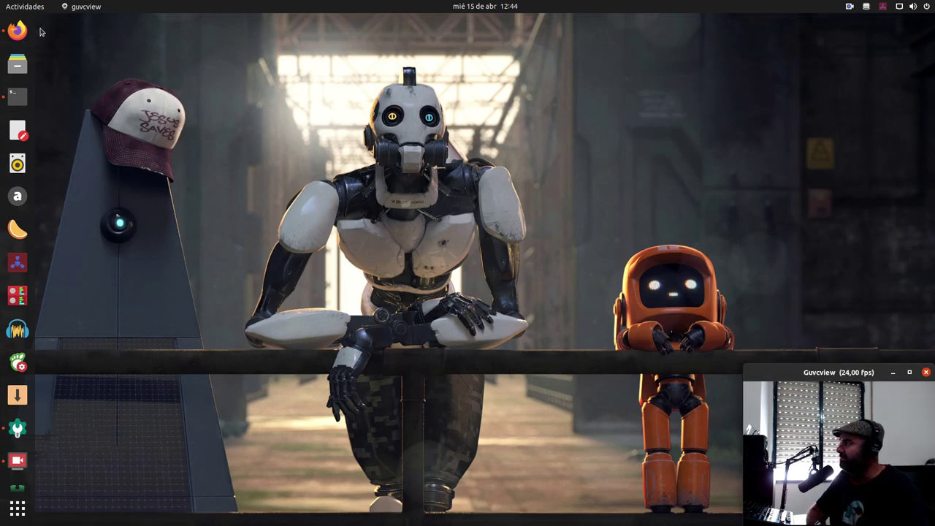
left_click(18, 30)
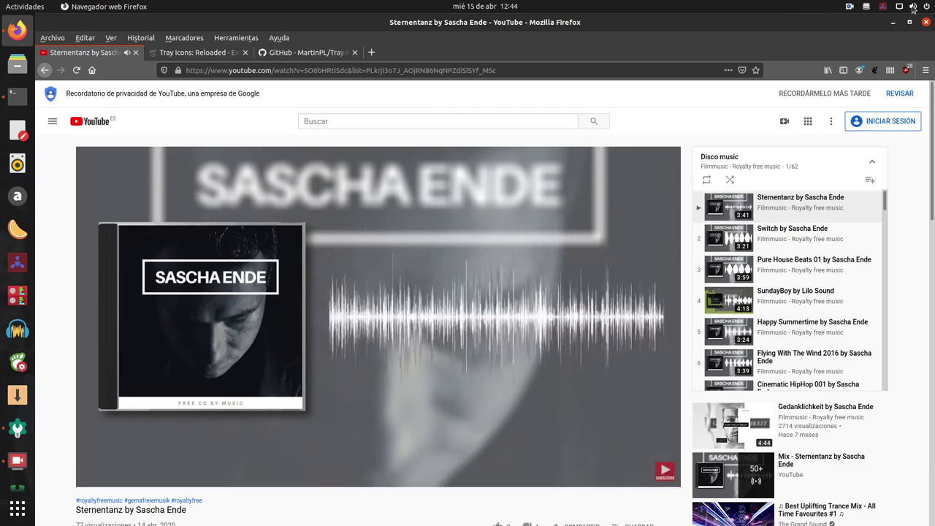
mouse_move(649, 156)
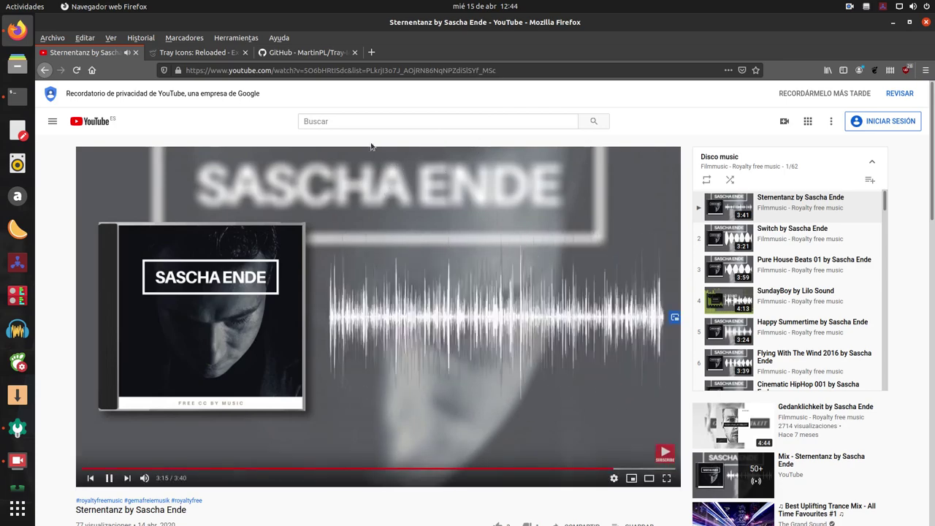
left_click(893, 23)
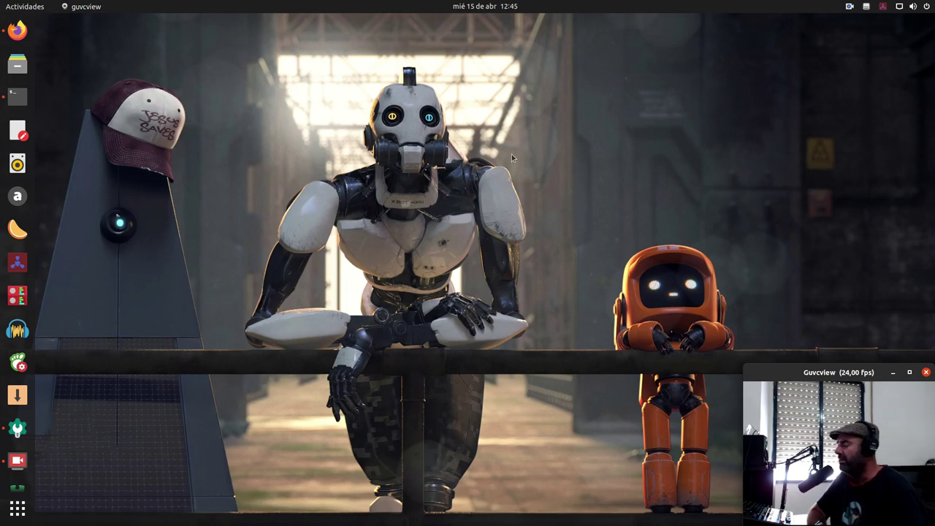
Step: Launch Audacious, reposition its window near the centre of the desktop, and minimize it
left_click(18, 196)
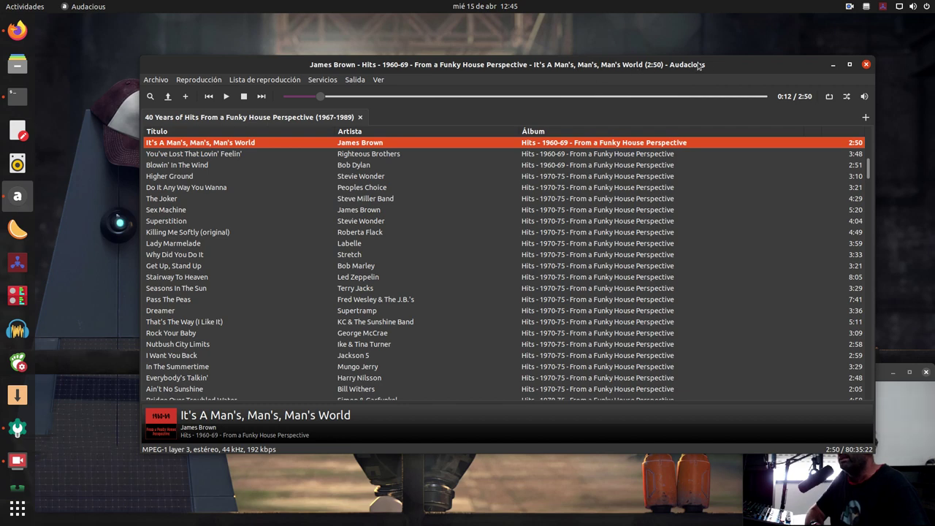
left_click_drag(714, 67, 671, 58)
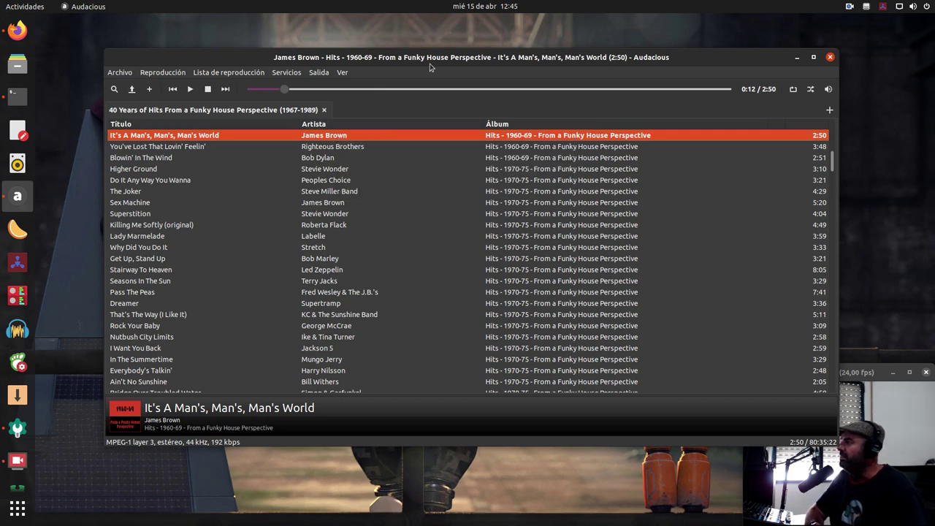
left_click_drag(532, 57, 529, 77)
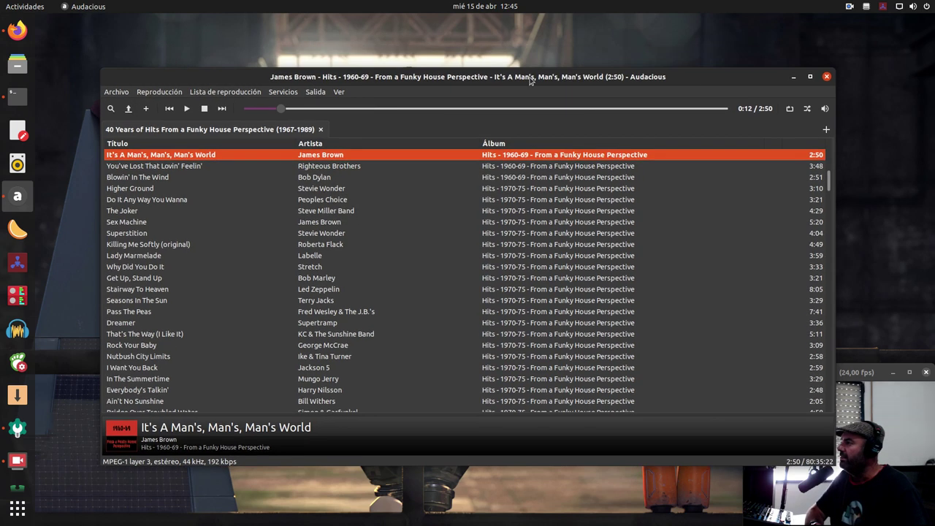
left_click_drag(549, 76, 541, 72)
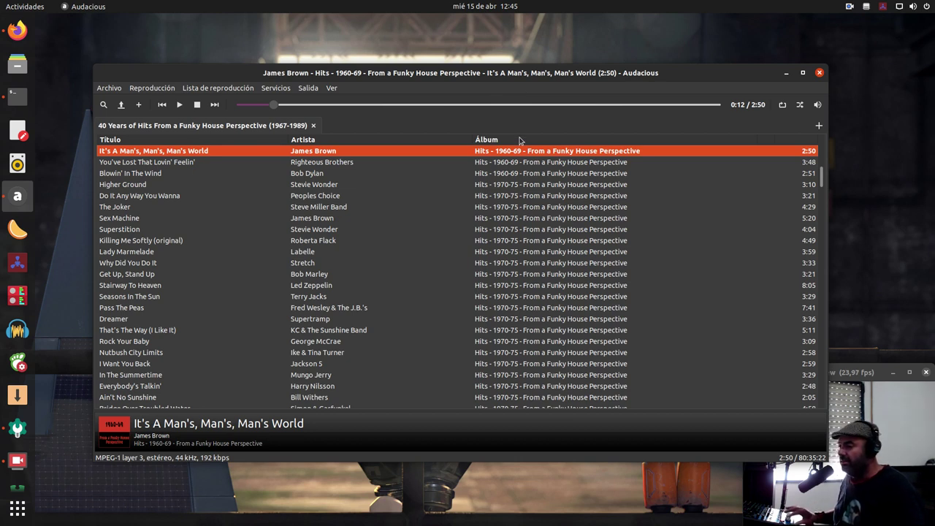
left_click(786, 73)
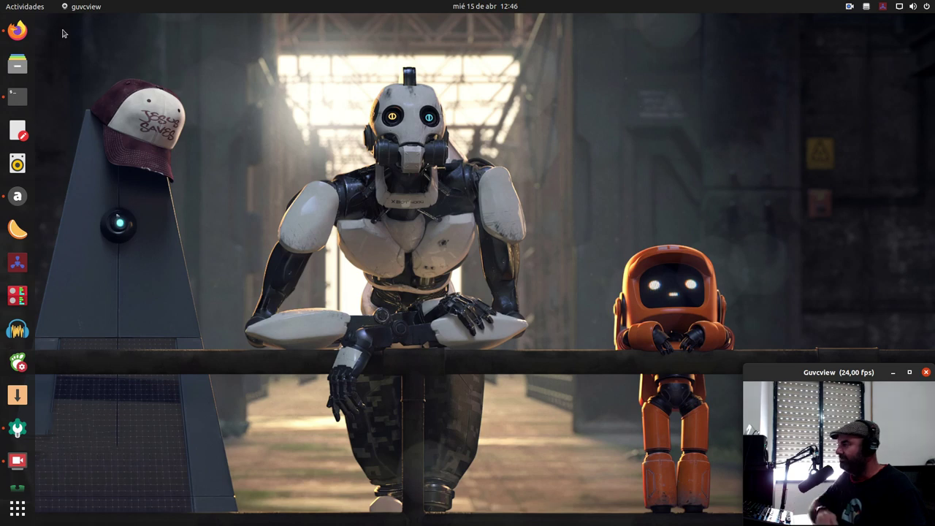
Step: Restore Firefox and Audacious one after the other to compare them with the top bar, minimizing each again
left_click(22, 37)
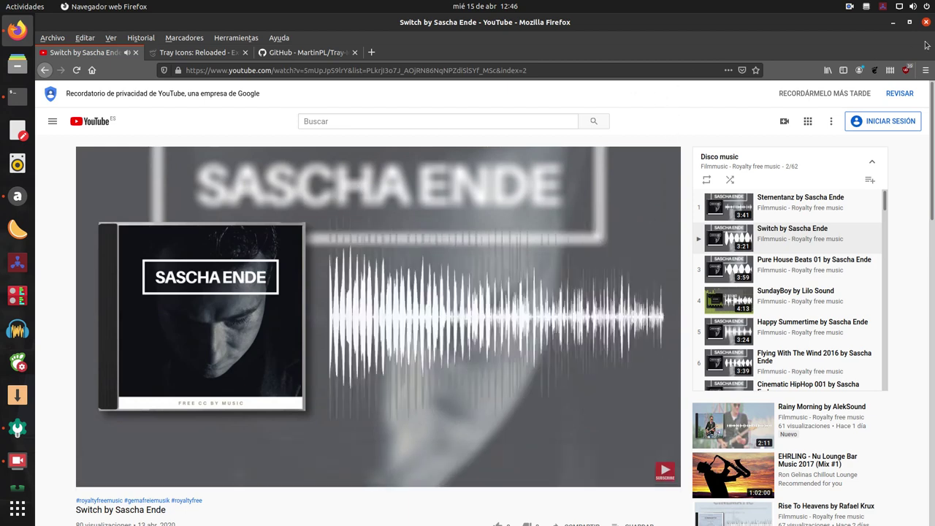
left_click(893, 22)
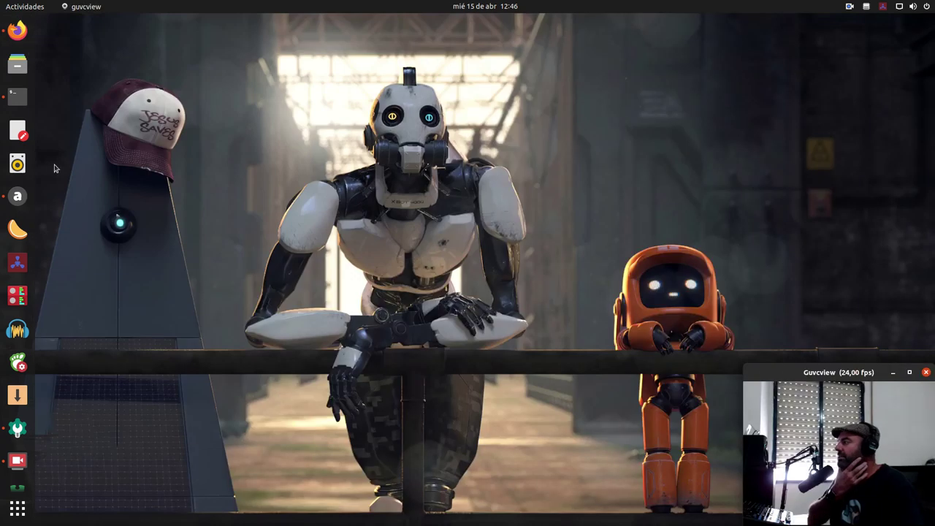
left_click(19, 202)
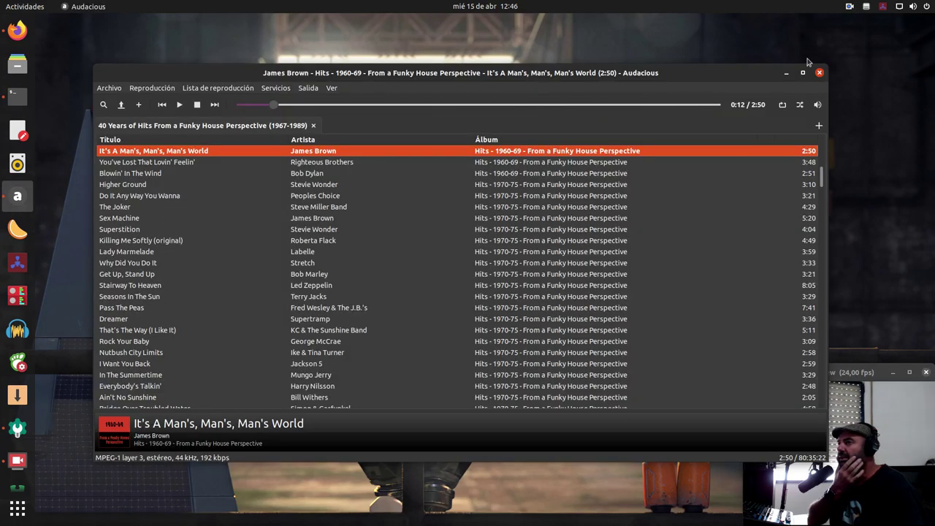
left_click(788, 69)
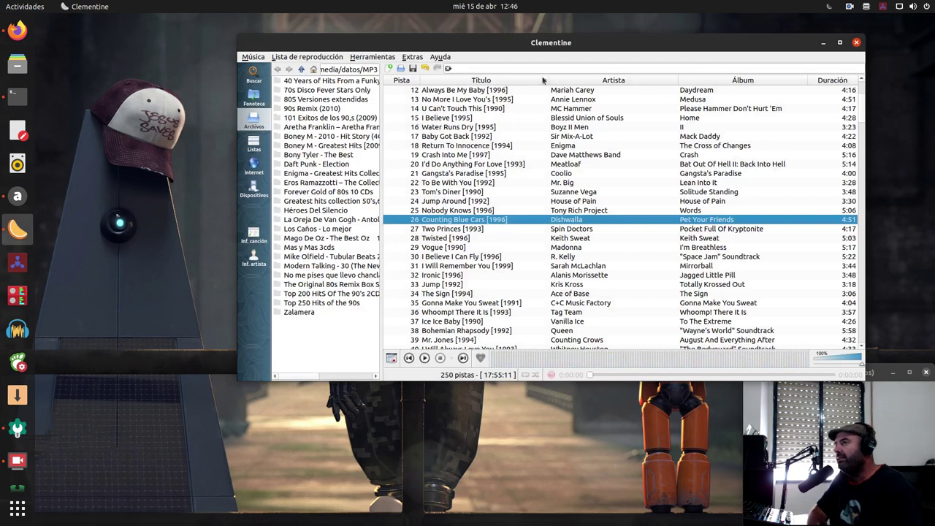
Step: Reposition the Clementine window, close it to the tray, and quit the player through its tray icon
left_click_drag(730, 40, 695, 56)
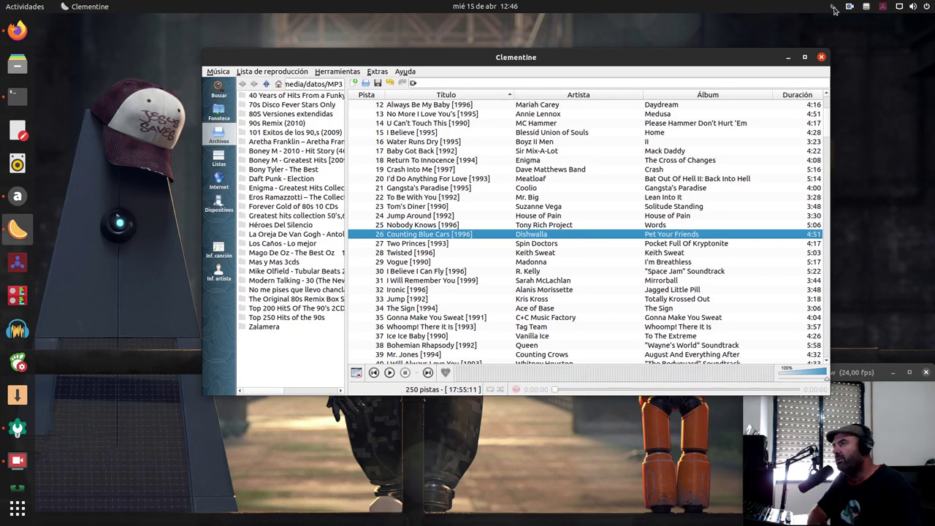
left_click(822, 58)
left_click(833, 9)
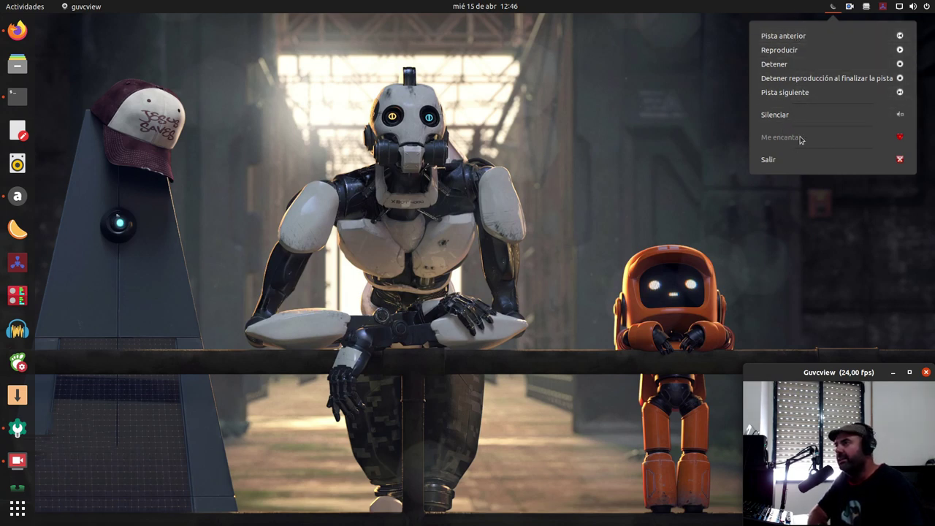
left_click(787, 160)
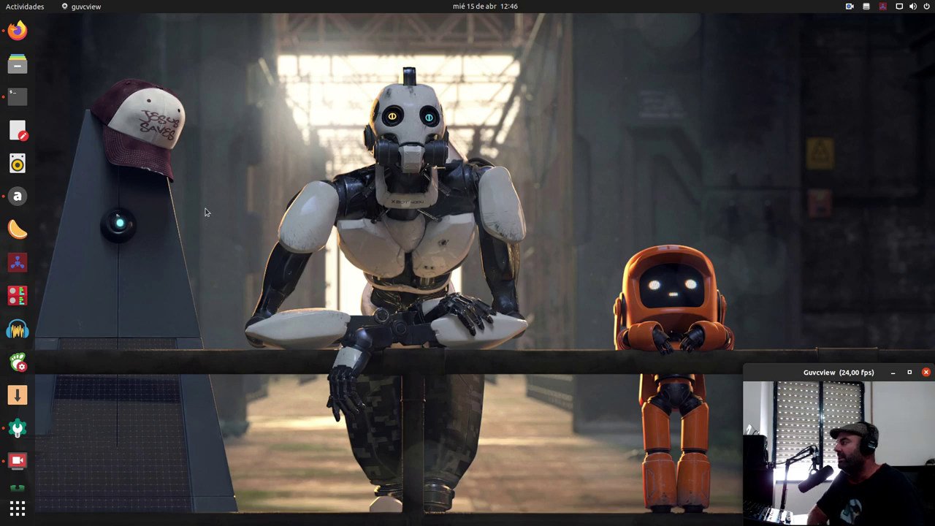
Step: Launch Rhythmbox, reposition its window, and examine the media player controls in the GNOME notification area
left_click(17, 164)
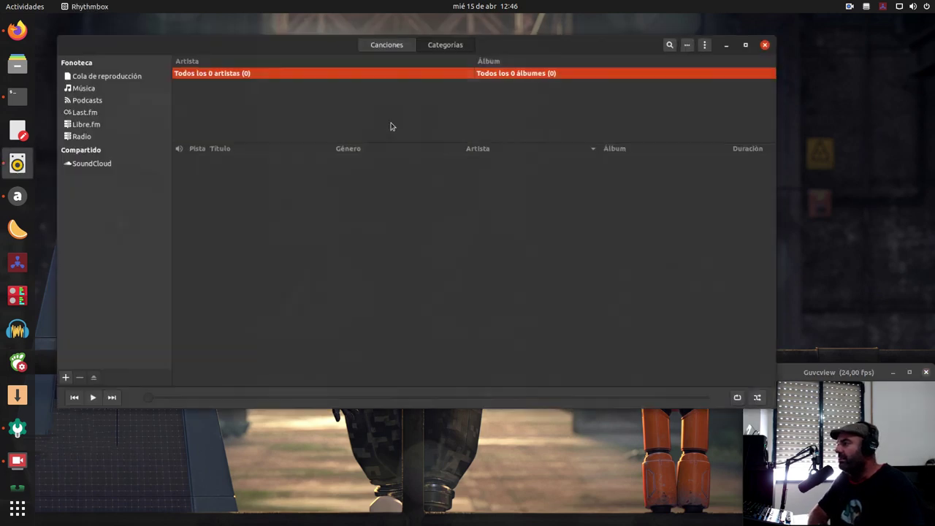
left_click_drag(311, 44, 383, 50)
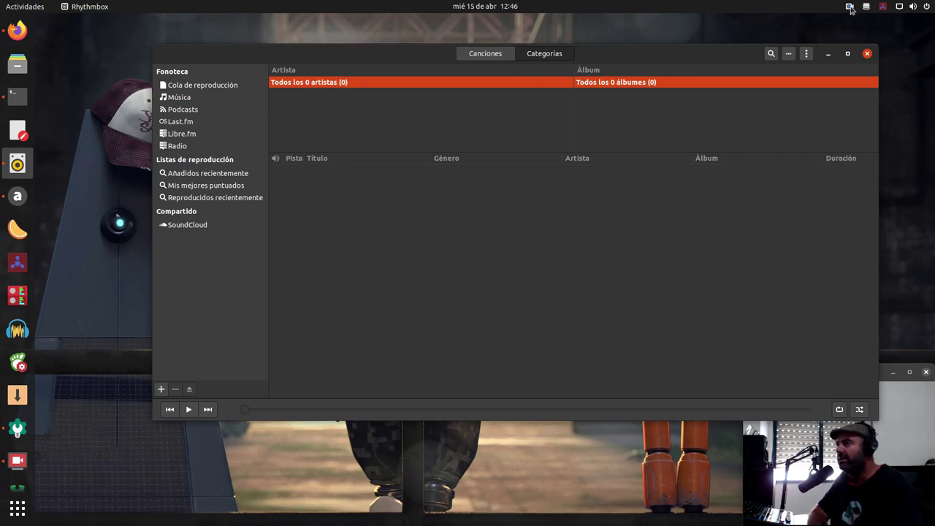
left_click_drag(412, 54, 366, 64)
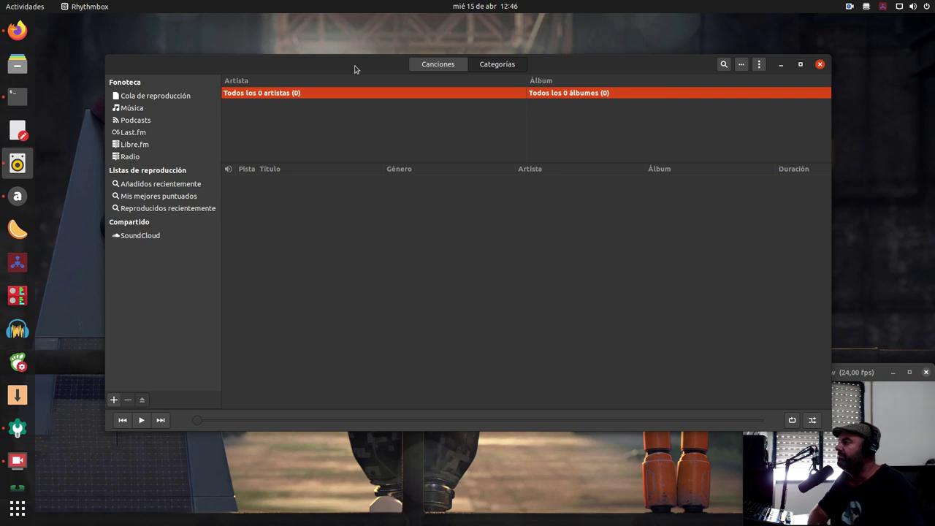
left_click(513, 8)
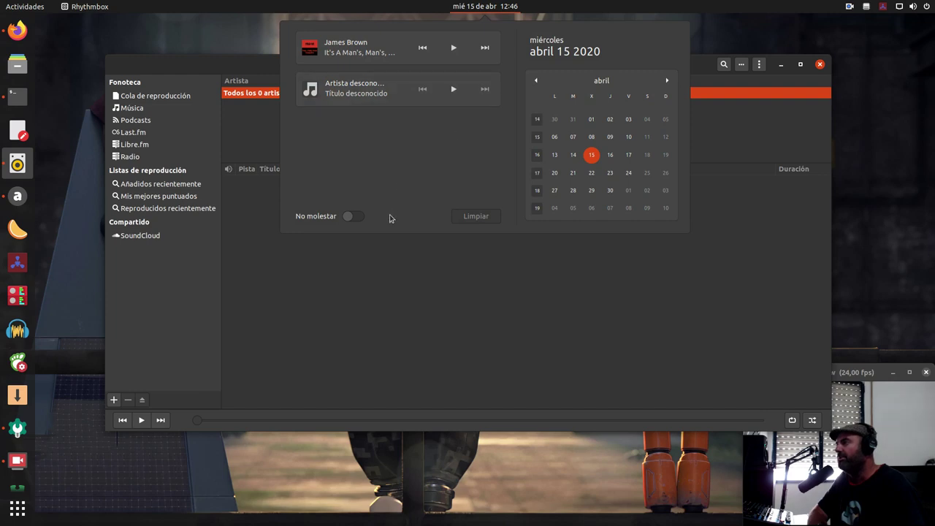
left_click(369, 286)
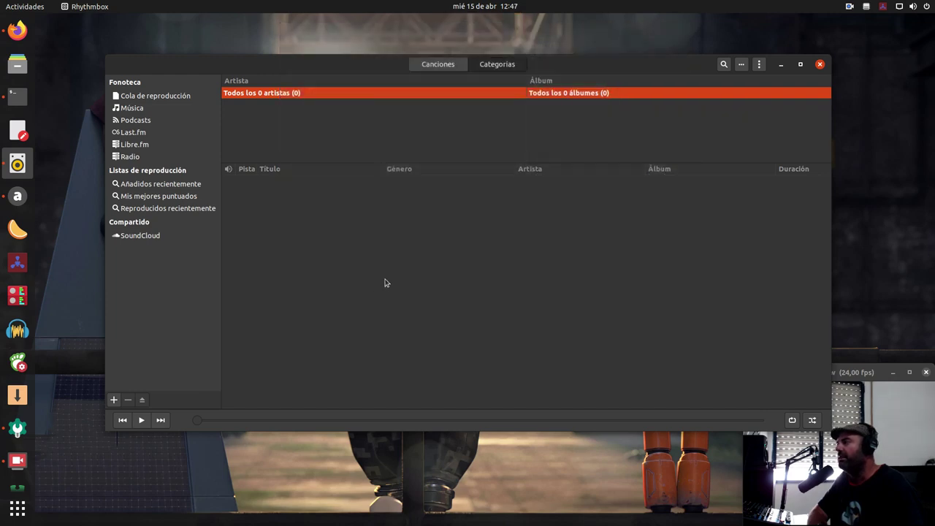
Step: Close Rhythmbox and check the media player controls in the GNOME notification area again
left_click(820, 65)
left_click(511, 8)
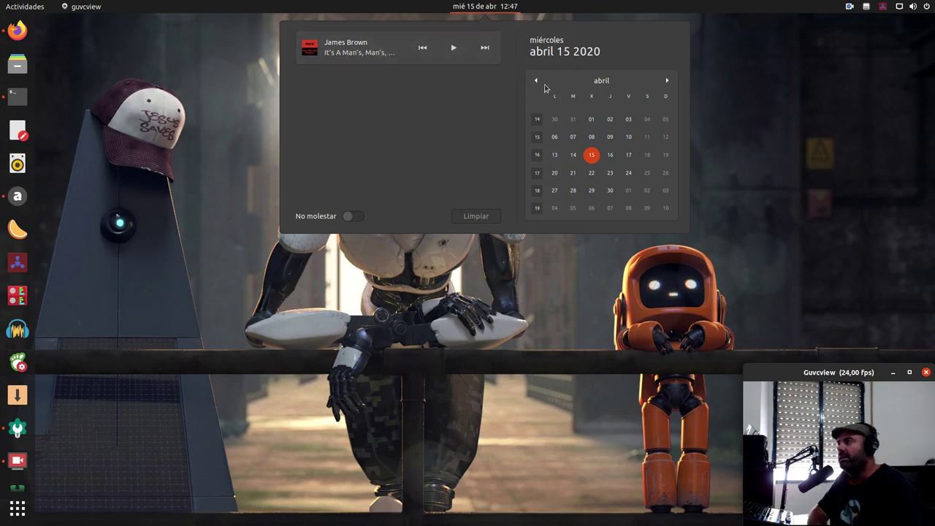
left_click(780, 118)
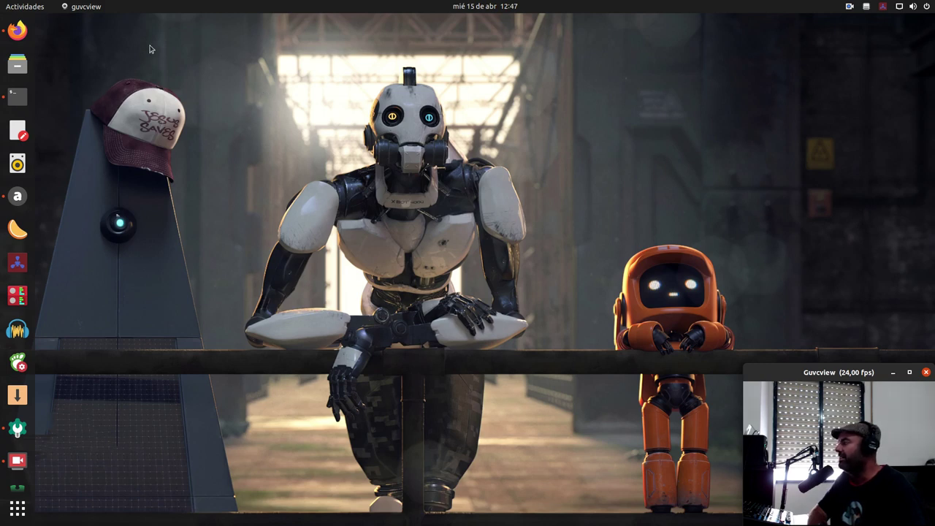
Step: Switch to Firefox and look through the Tray Icons: Reloaded page on GNOME Extensions
left_click(22, 31)
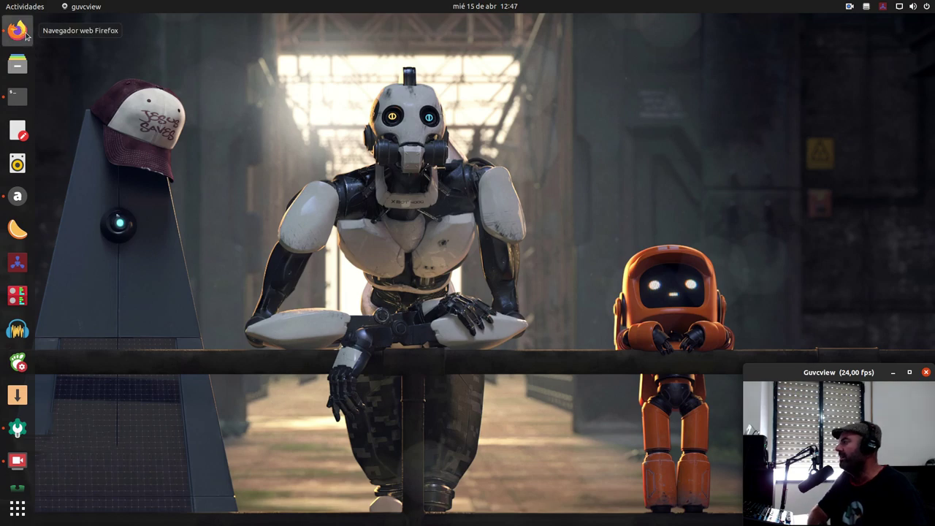
left_click(199, 53)
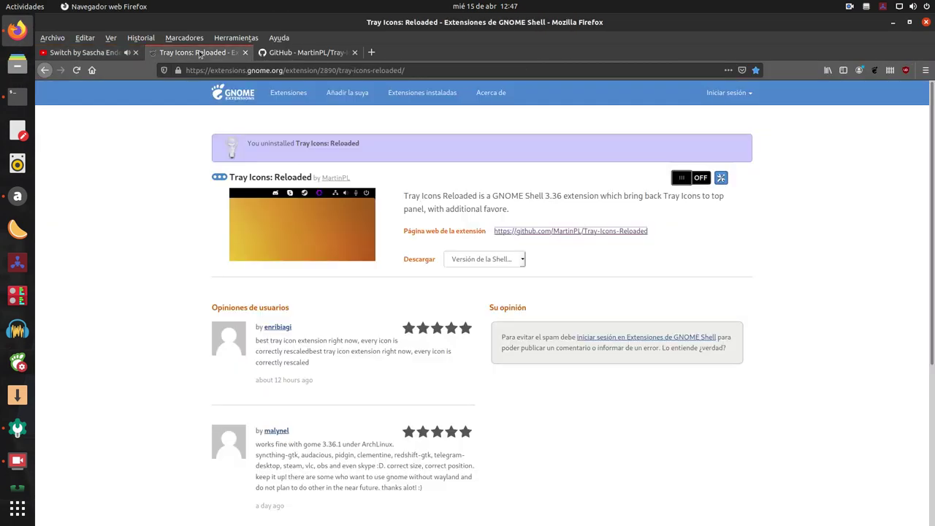
scroll(516, 355, "down", 3)
scroll(515, 355, "up", 3)
scroll(514, 355, "up", 1)
Step: Review the Tray Icons Reloaded README on GitHub, including the linked TopIcons Plus repository, and return to the README
left_click(307, 53)
scroll(333, 307, "down", 5)
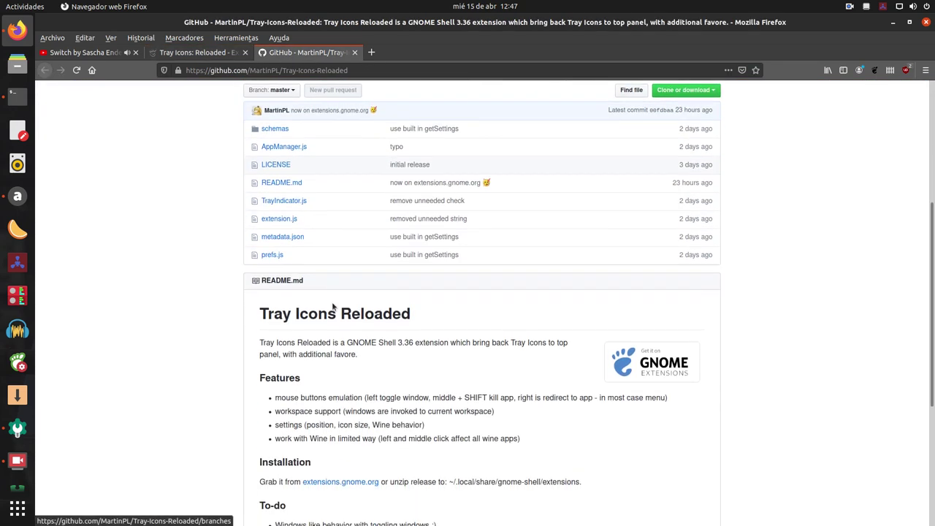
scroll(333, 307, "down", 5)
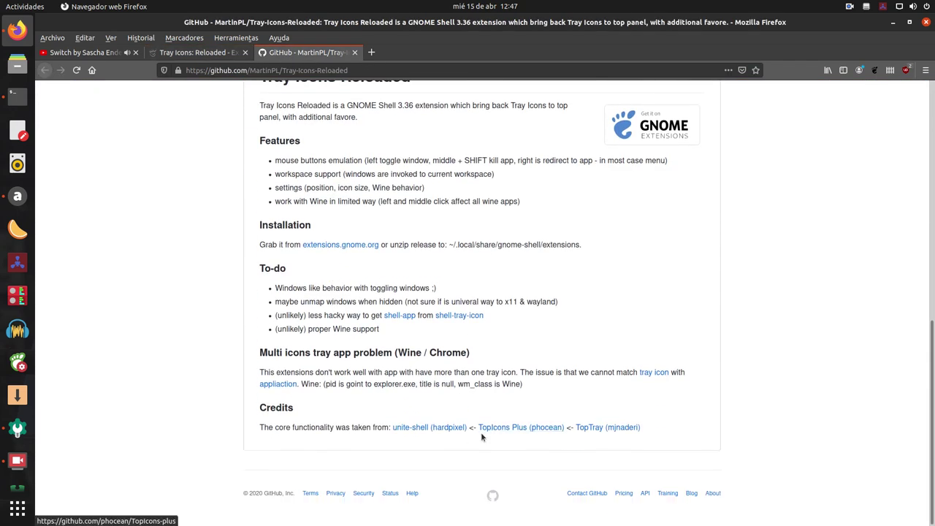
left_click(504, 428)
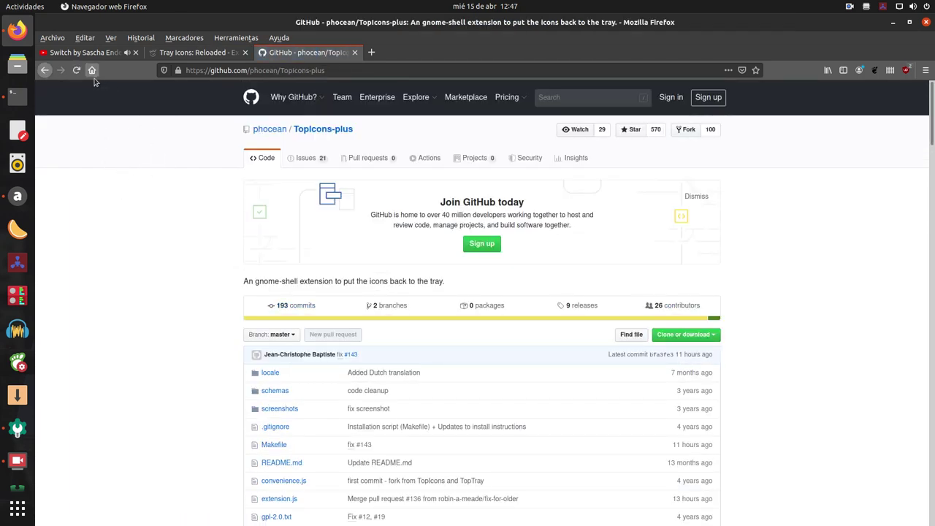
left_click(44, 70)
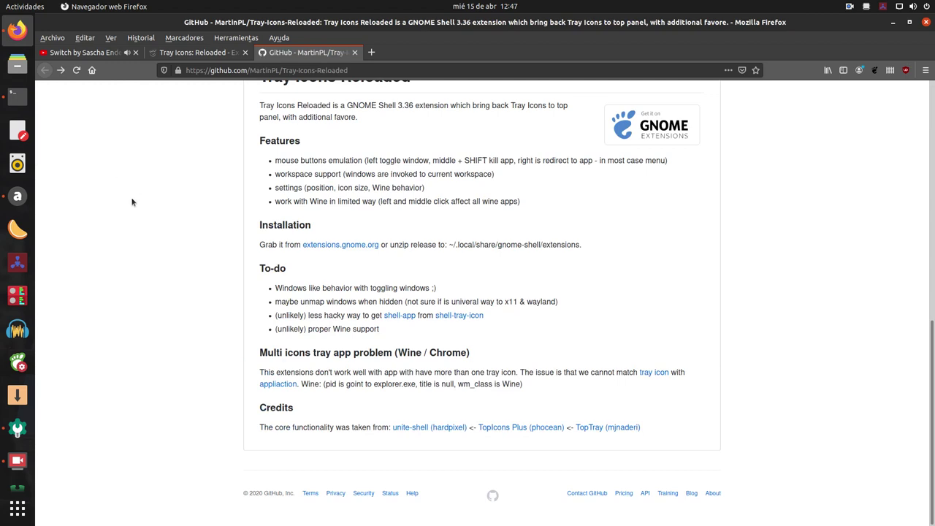
scroll(217, 333, "up", 10)
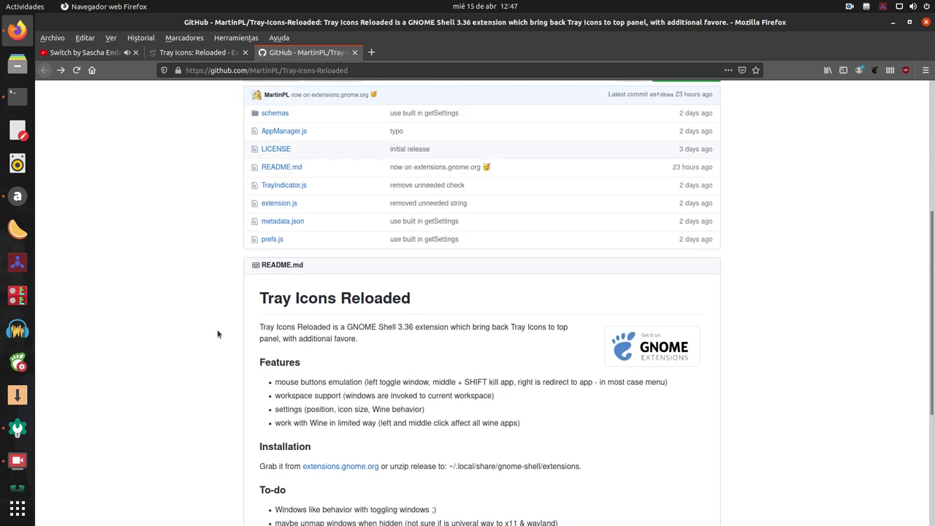
Step: Return to the Tray Icons: Reloaded extension page and examine its GNOME Shell 3.36 requirement and user reviews
left_click(198, 52)
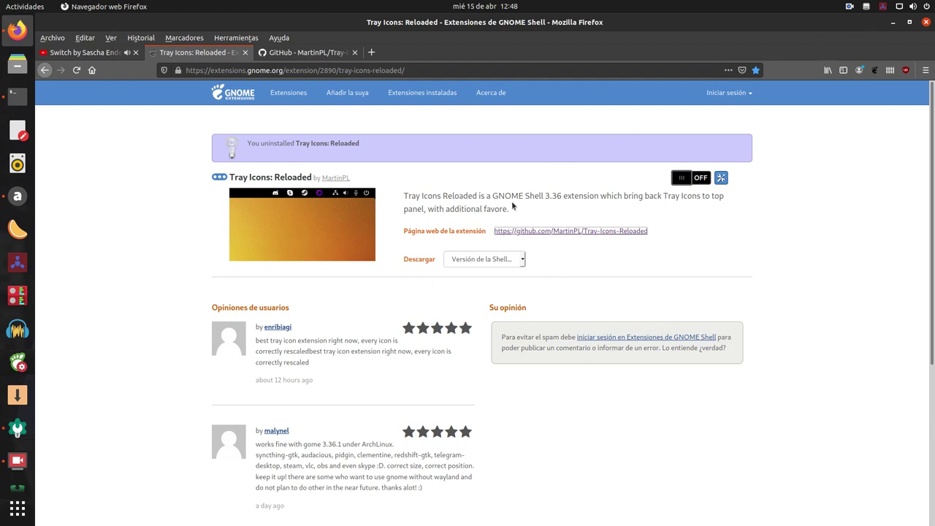
left_click_drag(567, 197, 494, 198)
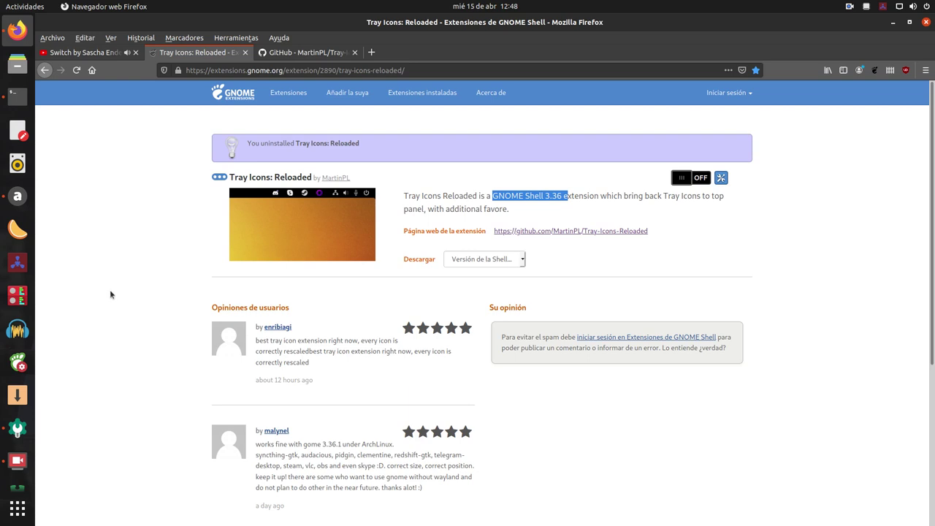
left_click(140, 375)
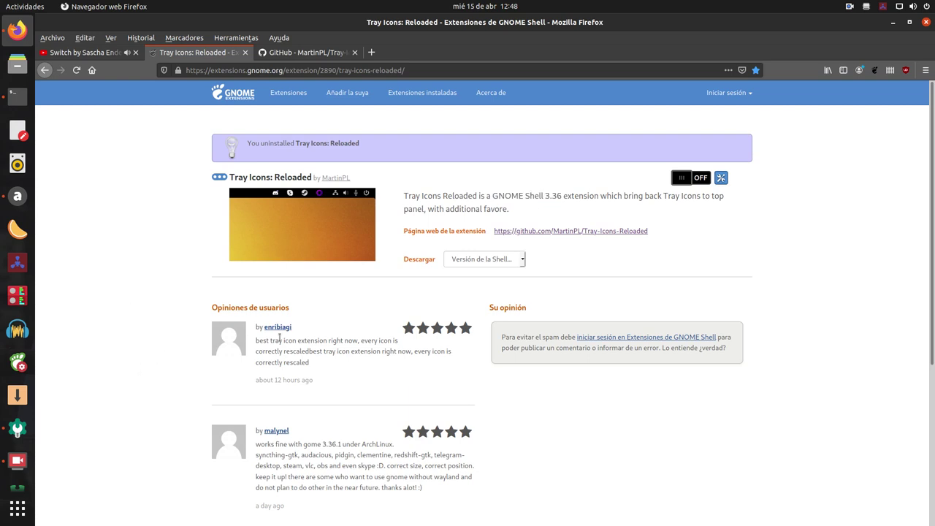
scroll(304, 380, "down", 2)
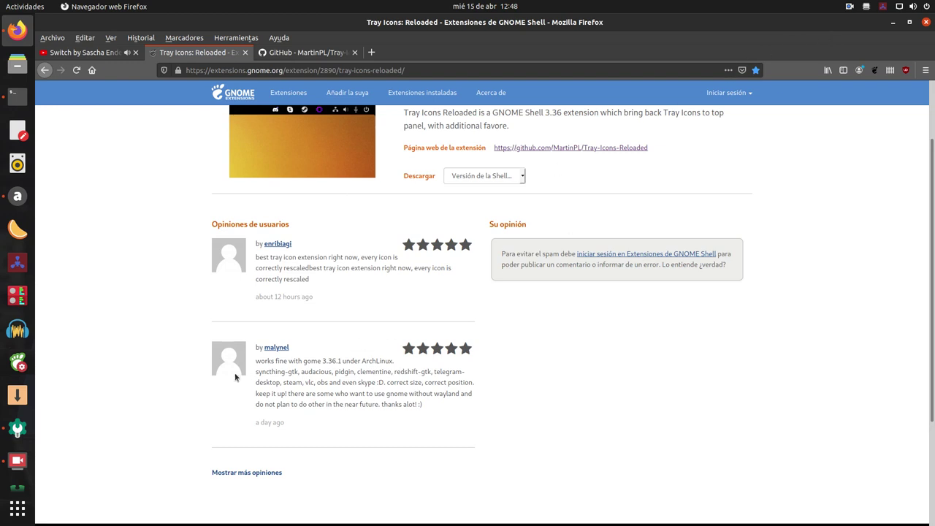
scroll(234, 373, "up", 2)
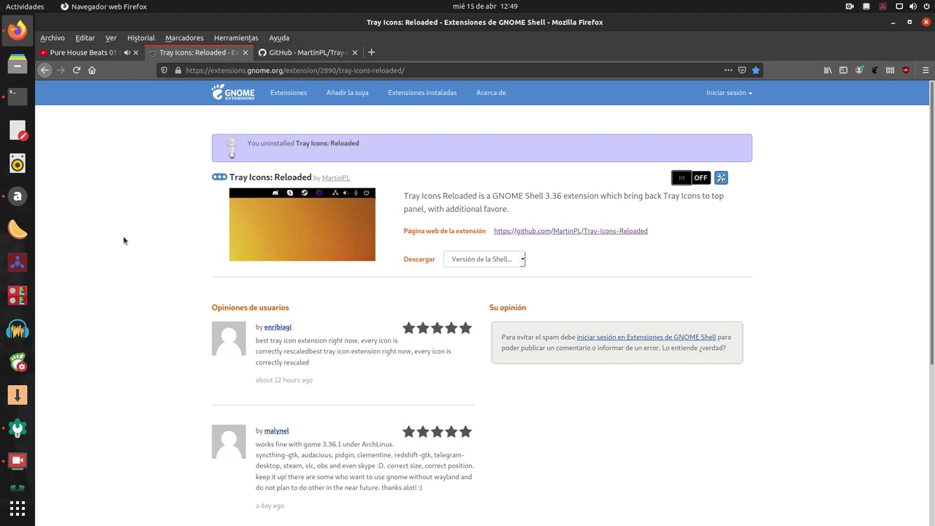
Step: Open the GNOME extensions catalogue and sort the list by Recientes
left_click(290, 96)
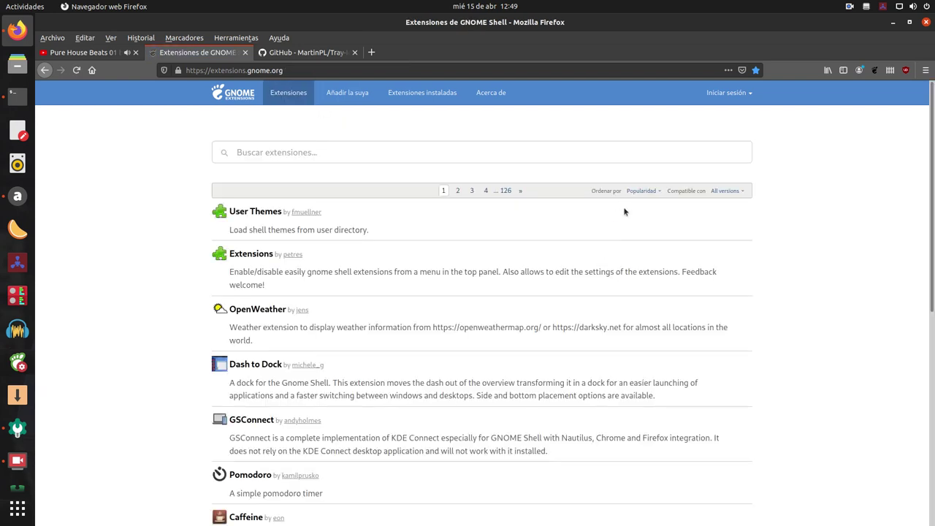
left_click(648, 193)
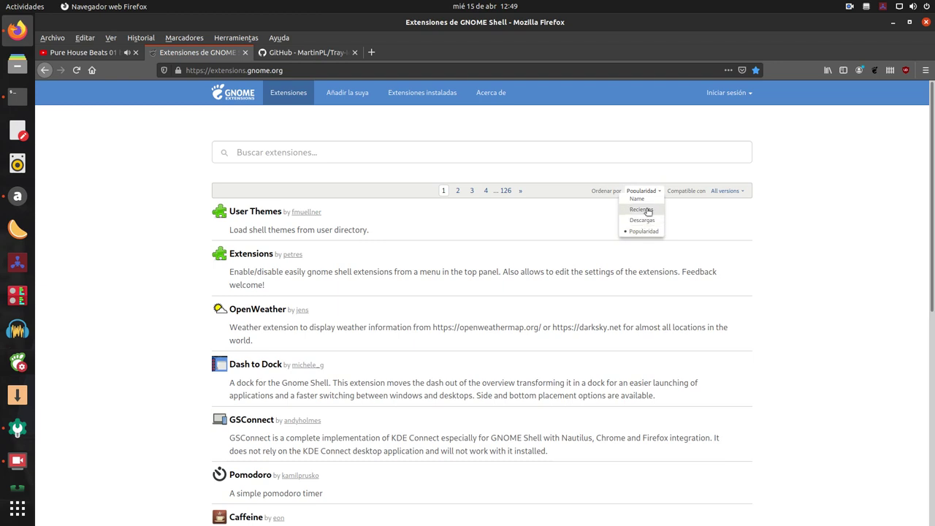
left_click(646, 211)
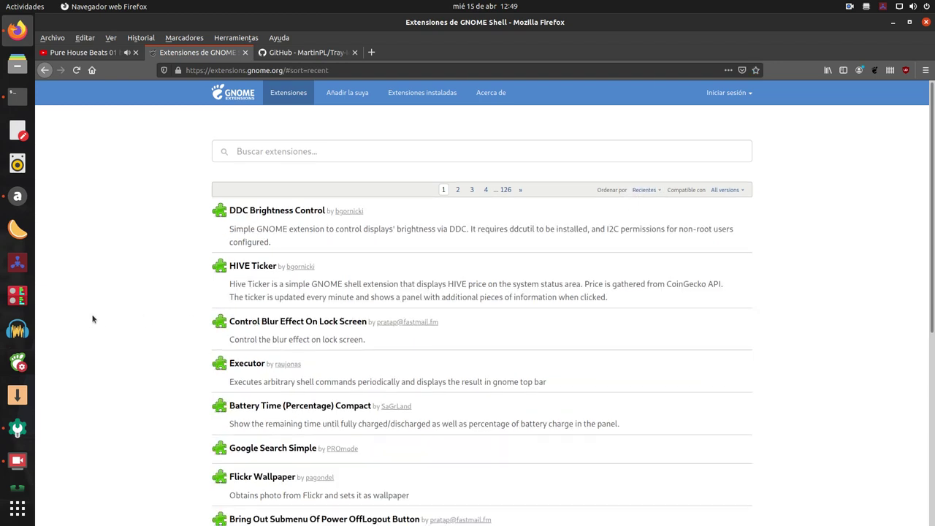
Step: Look through the recent extensions and open Tray Icons: Reloaded from page 2 of the list
scroll(92, 318, "down", 3)
scroll(92, 318, "down", 3)
scroll(92, 318, "up", 4)
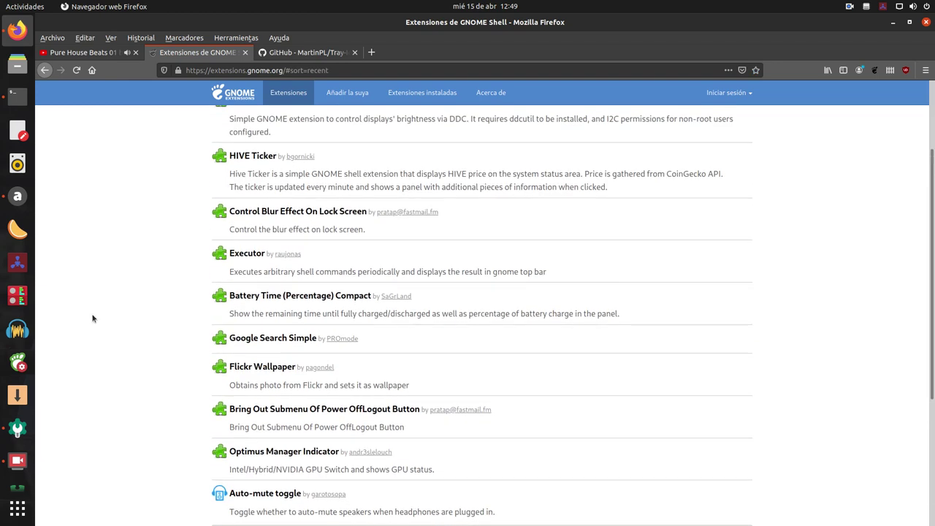
scroll(92, 318, "down", 5)
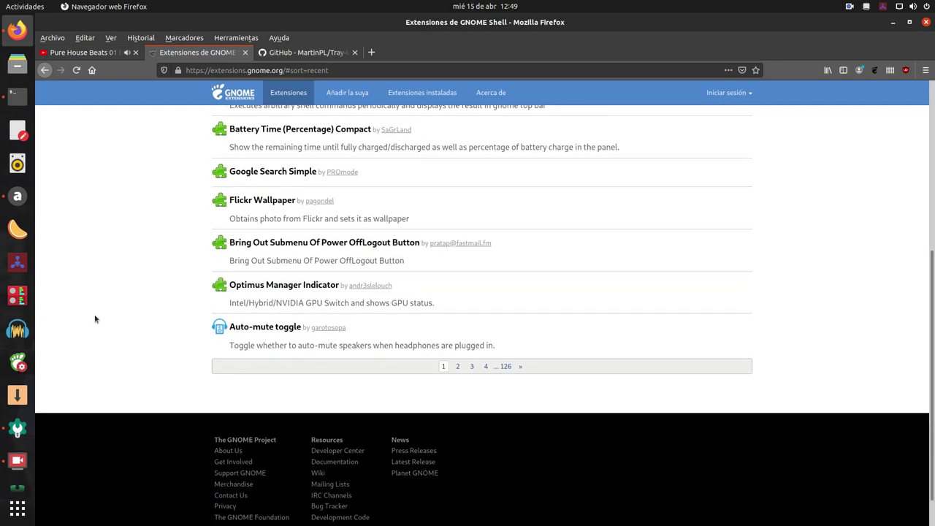
left_click(458, 366)
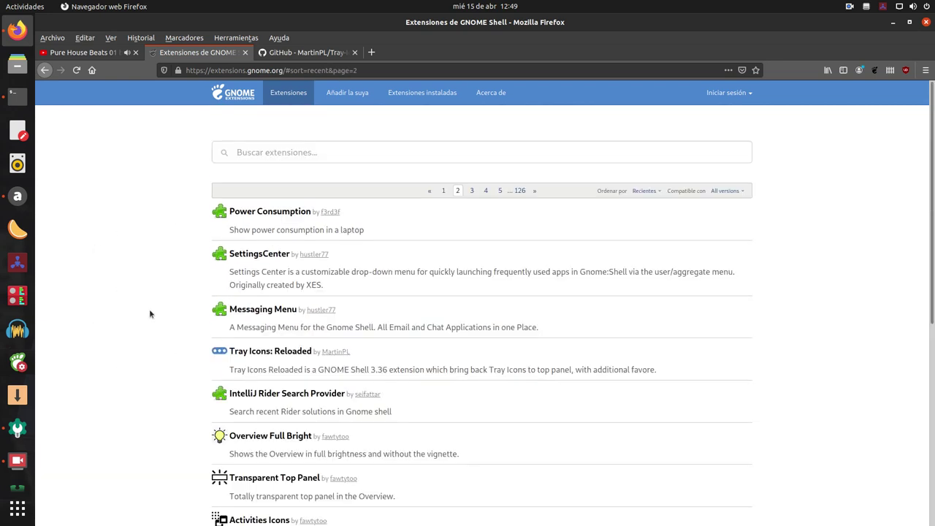
left_click(242, 352)
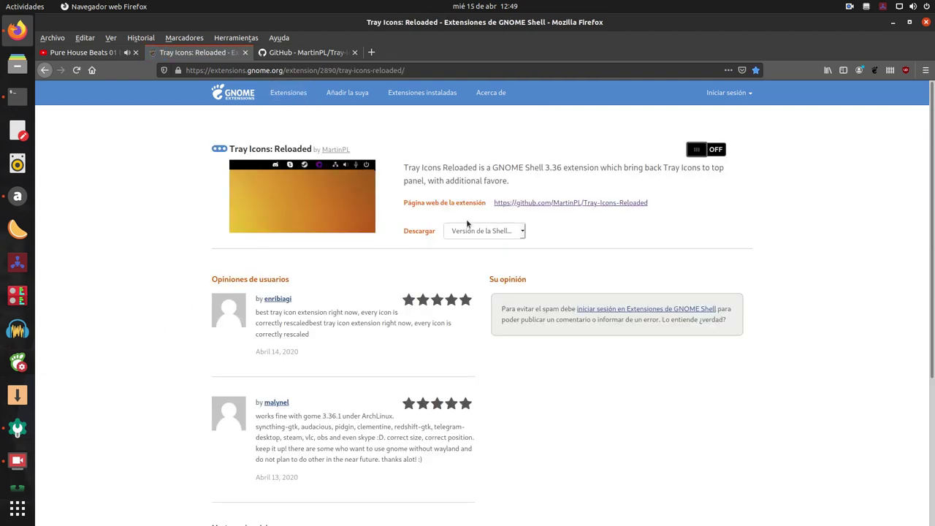
Step: Review the Tray-Icons-Reloaded GitHub repository, including the README's features, installation, to-do, multi-icon problem and credits sections
left_click(311, 53)
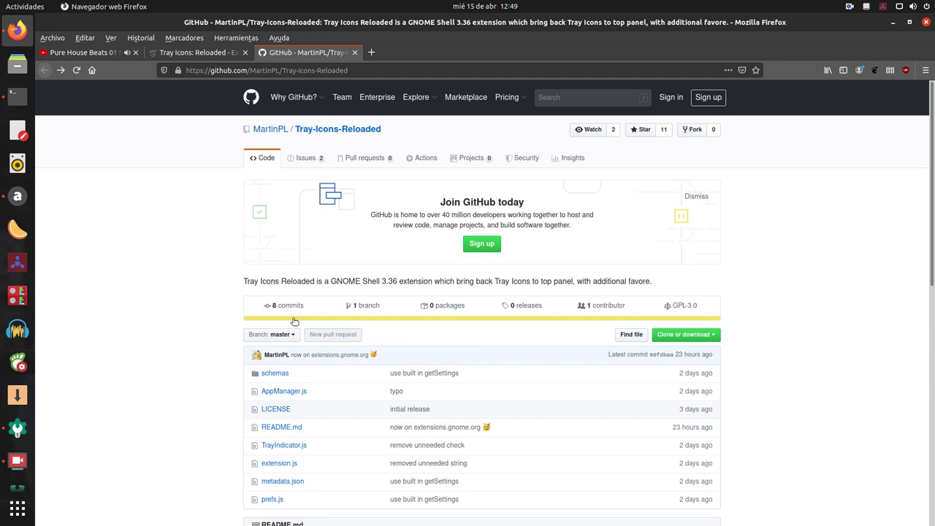
scroll(174, 322, "down", 5)
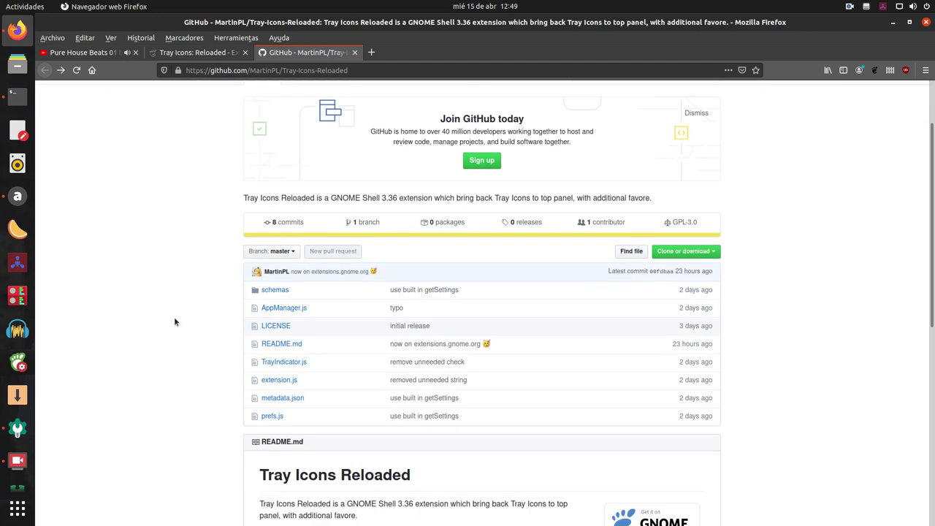
scroll(190, 309, "down", 2)
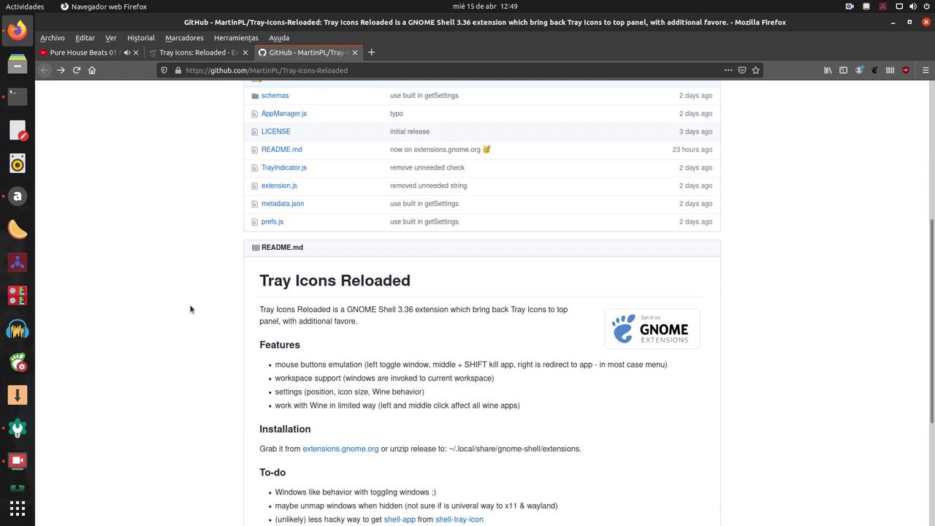
scroll(192, 309, "down", 4)
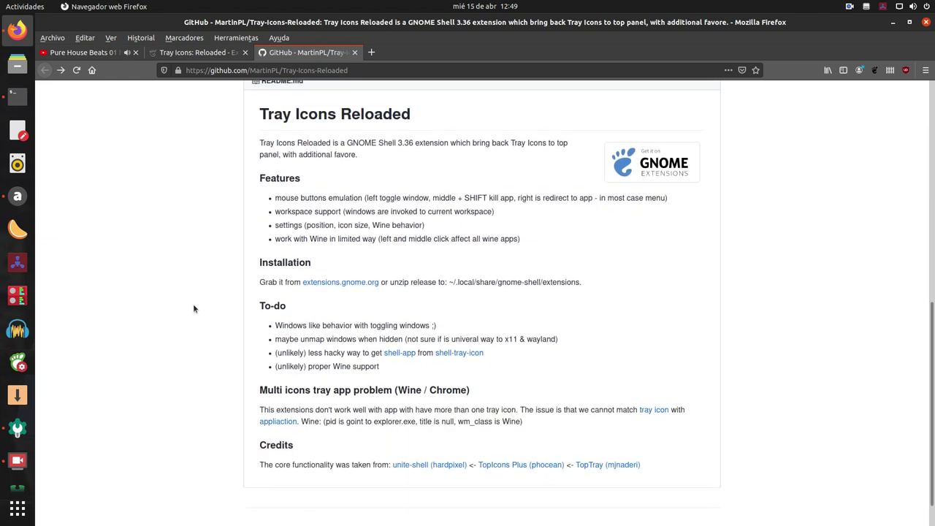
scroll(193, 309, "up", 5)
scroll(446, 340, "down", 4)
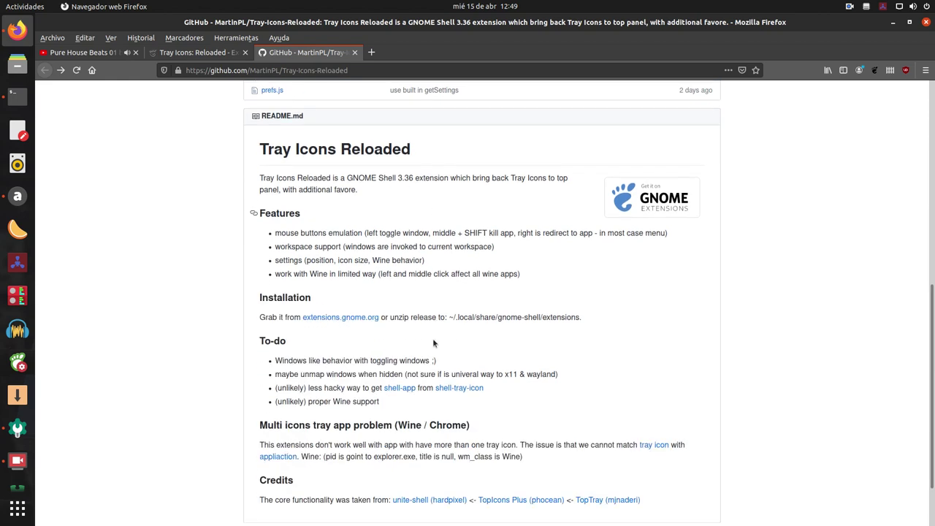
scroll(433, 340, "down", 1)
scroll(431, 366, "down", 1)
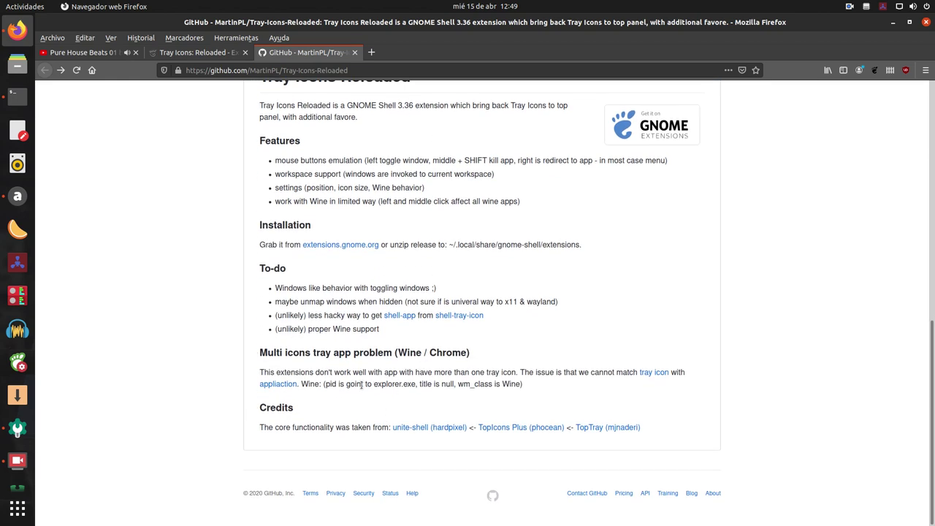
scroll(326, 404, "up", 3)
scroll(326, 404, "up", 1)
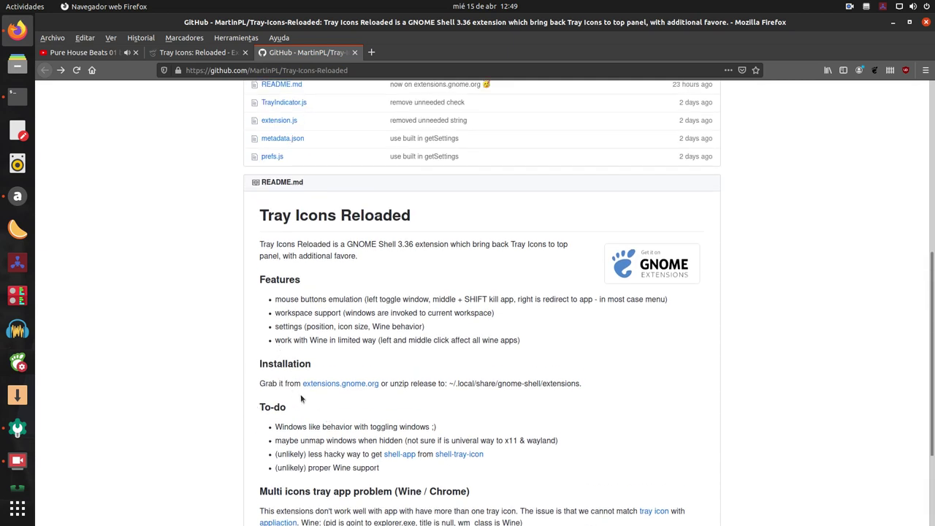
scroll(301, 394, "up", 5)
scroll(302, 395, "up", 3)
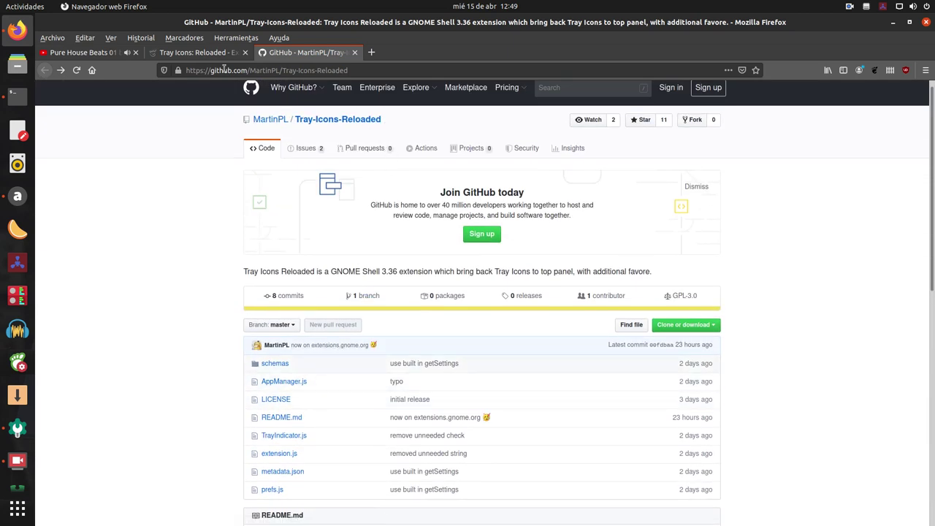
Step: Return to the Tray Icons: Reloaded extension page and install the extension, accepting the download from extensions.gnome.org
left_click(204, 56)
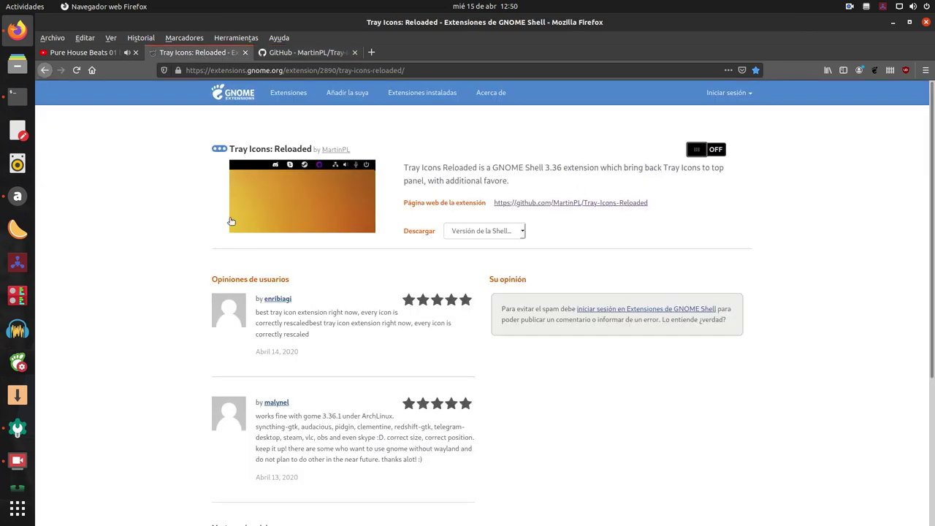
left_click(716, 151)
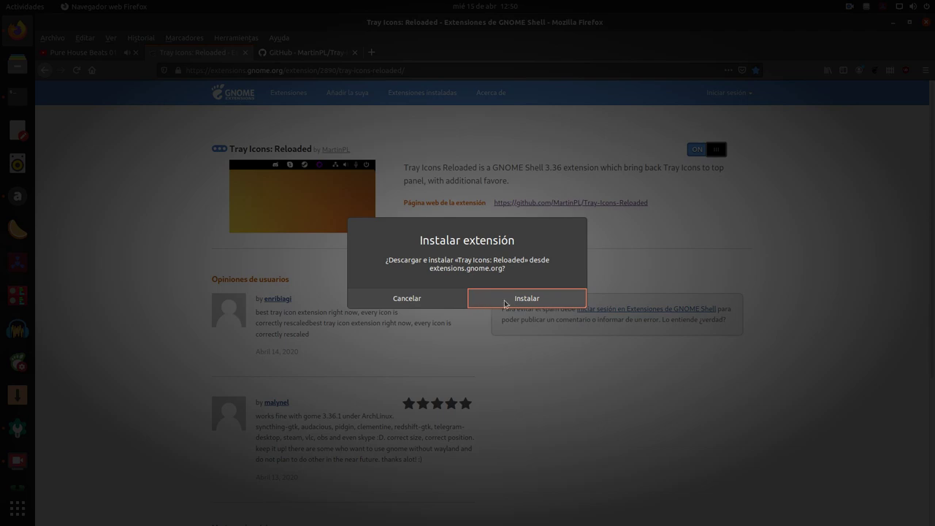
left_click(536, 300)
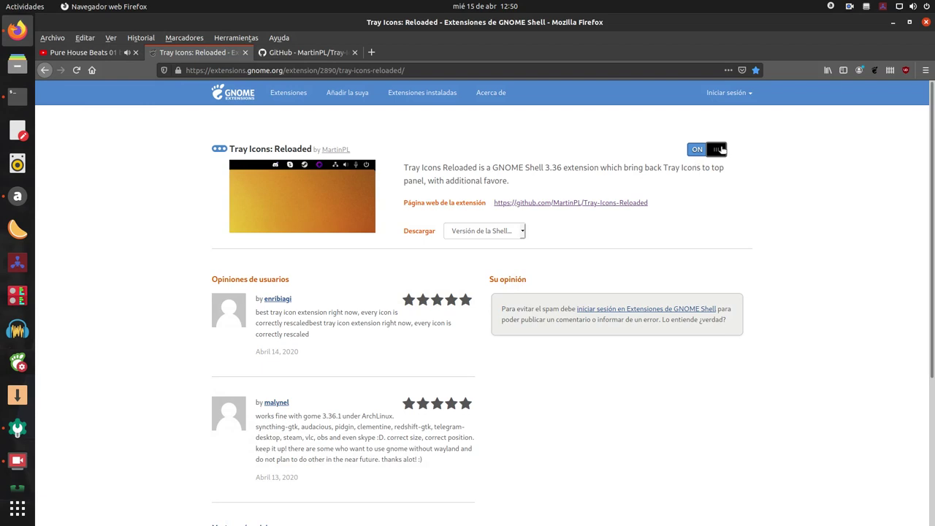
Step: Minimize Firefox, bring up the Audacious window and quit Audacious completely
left_click(893, 22)
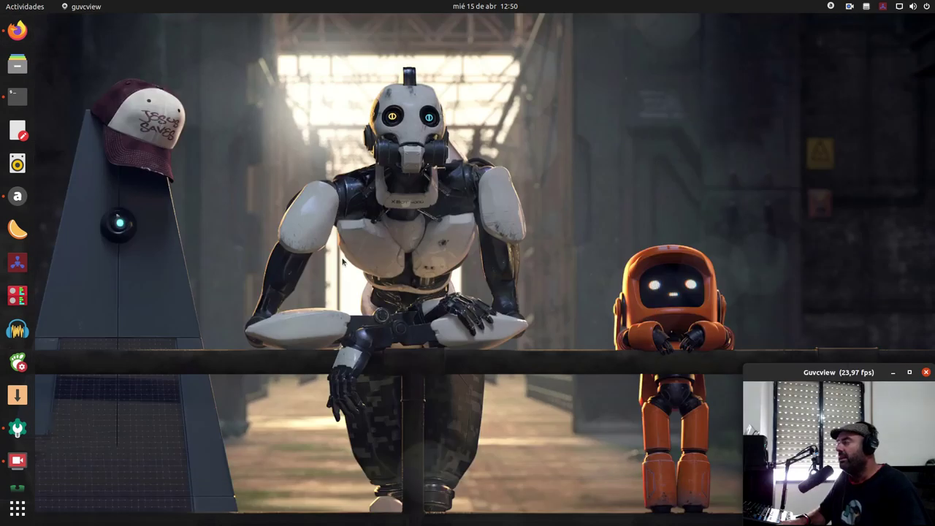
left_click(18, 197)
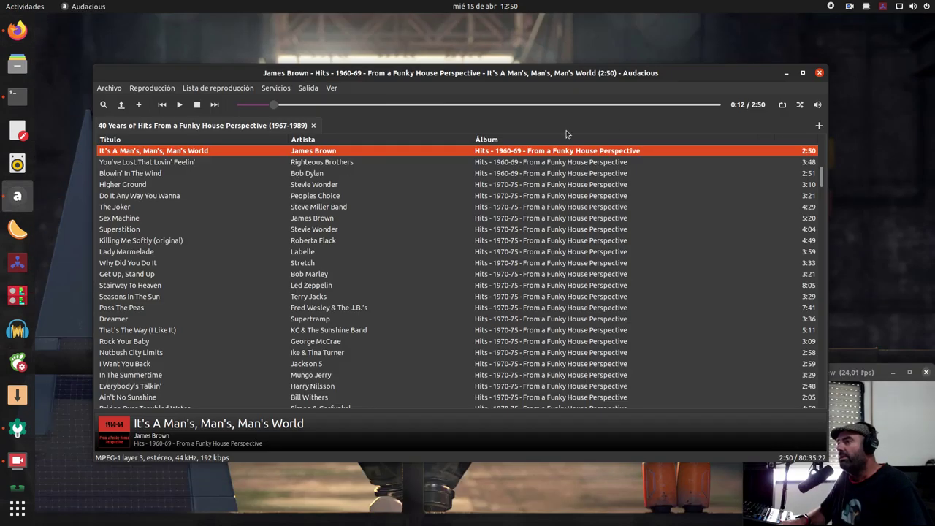
left_click(112, 90)
left_click(126, 189)
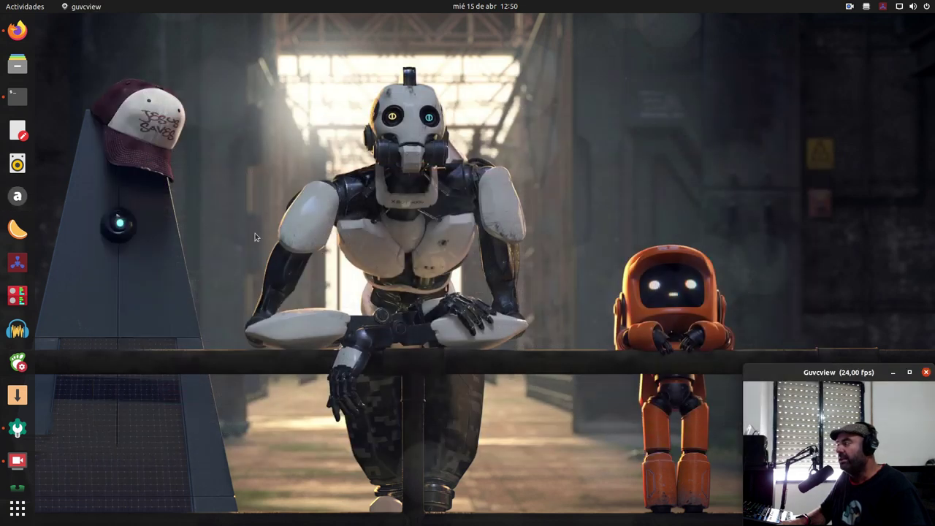
Step: Open the Extensiones app and place its window in the upper middle of the desktop
scroll(22, 414, "down", 2)
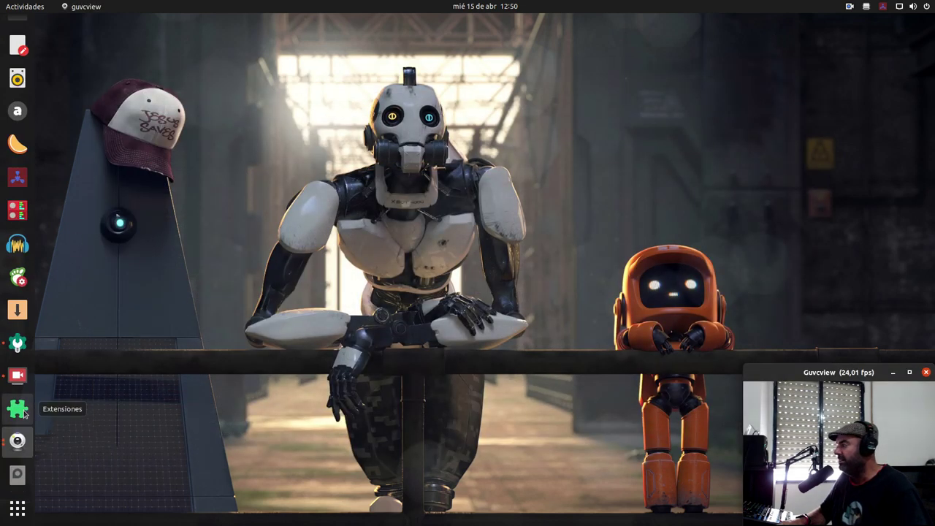
left_click(24, 414)
left_click_drag(226, 102, 394, 103)
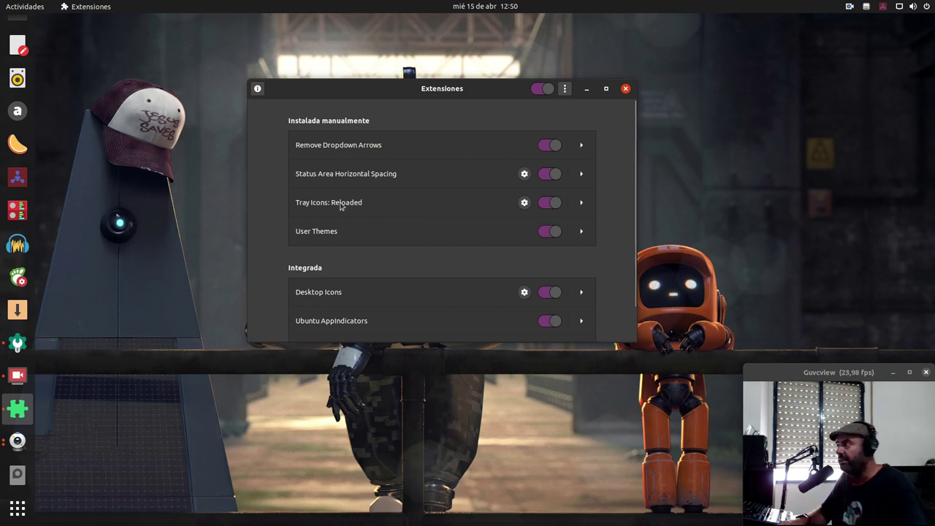
left_click_drag(411, 94, 374, 70)
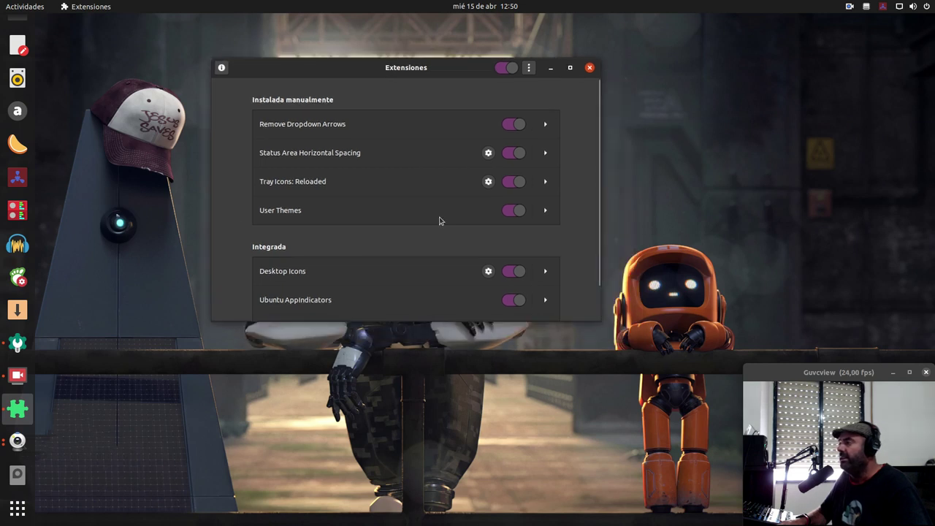
Step: Examine the Tray Icons: Reloaded preferences for tray position, icon size and Wine apps behavior, and close them
left_click(488, 182)
left_click_drag(702, 68, 226, 41)
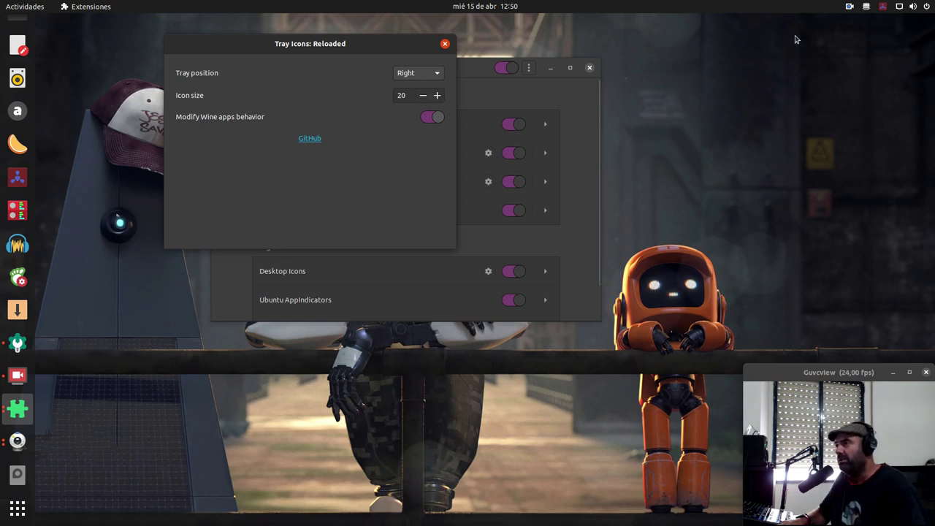
left_click(327, 143)
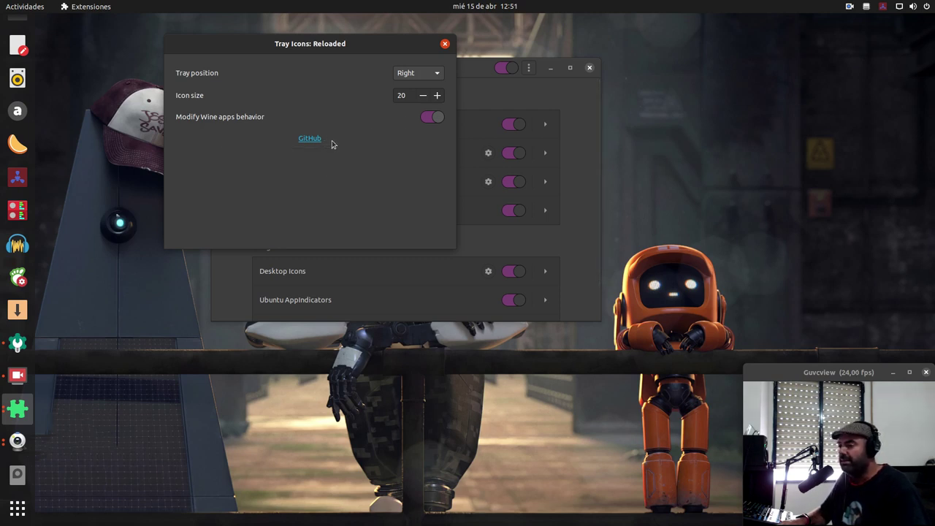
left_click(444, 43)
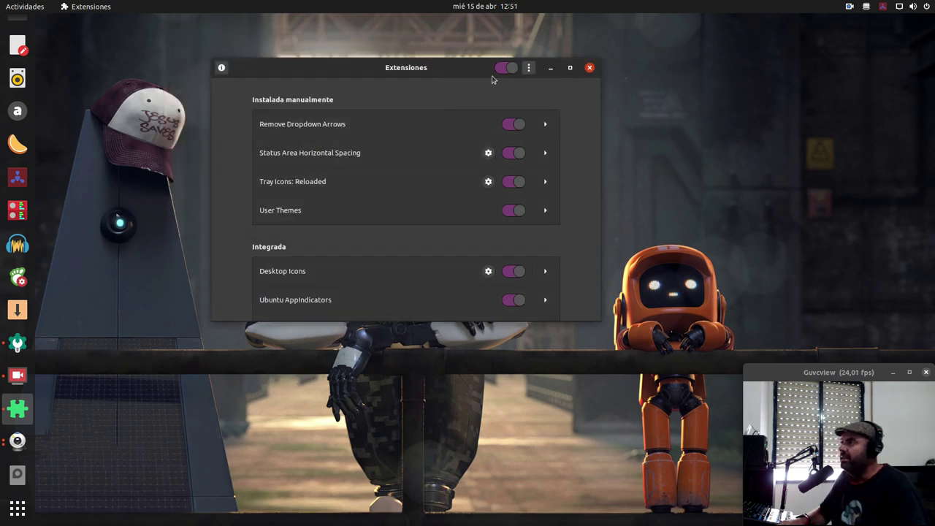
Step: Move the Extensiones window lower, relaunch Audacious and shift its window upward
left_click_drag(407, 69, 422, 126)
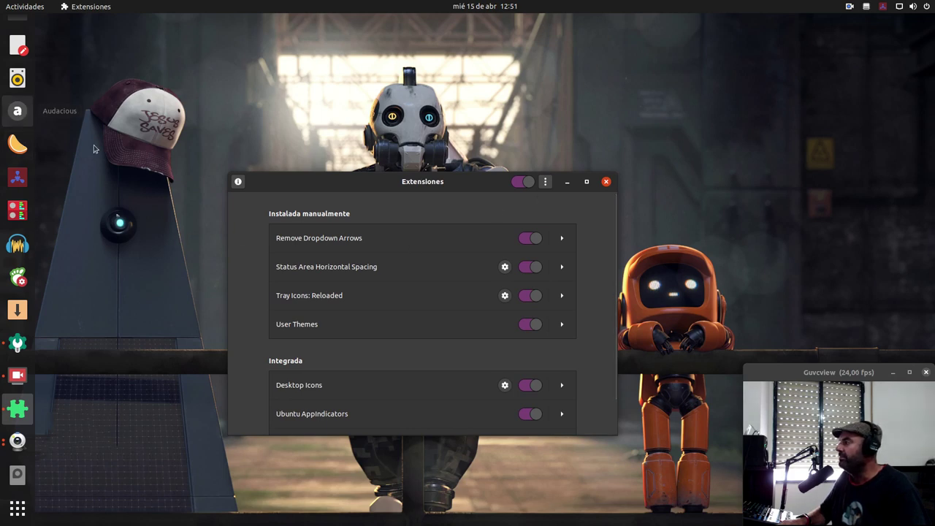
left_click(18, 110)
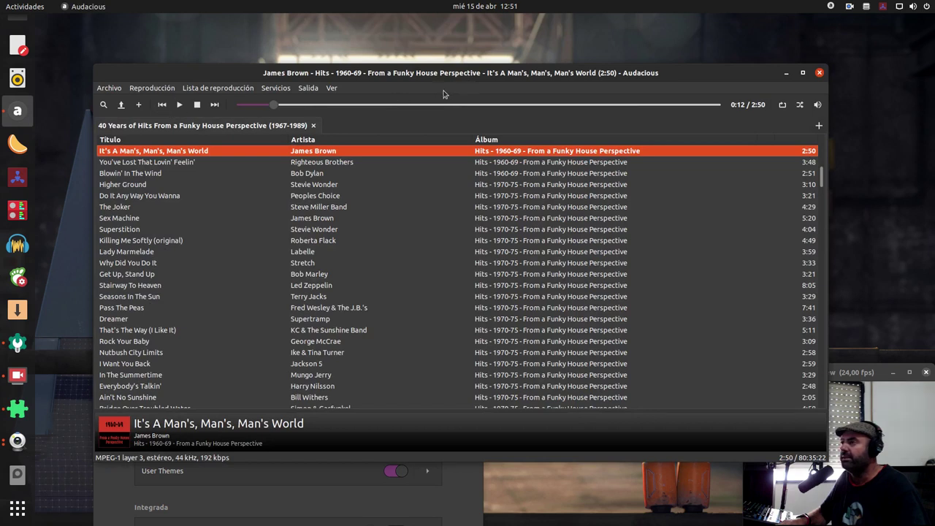
left_click_drag(232, 73, 225, 45)
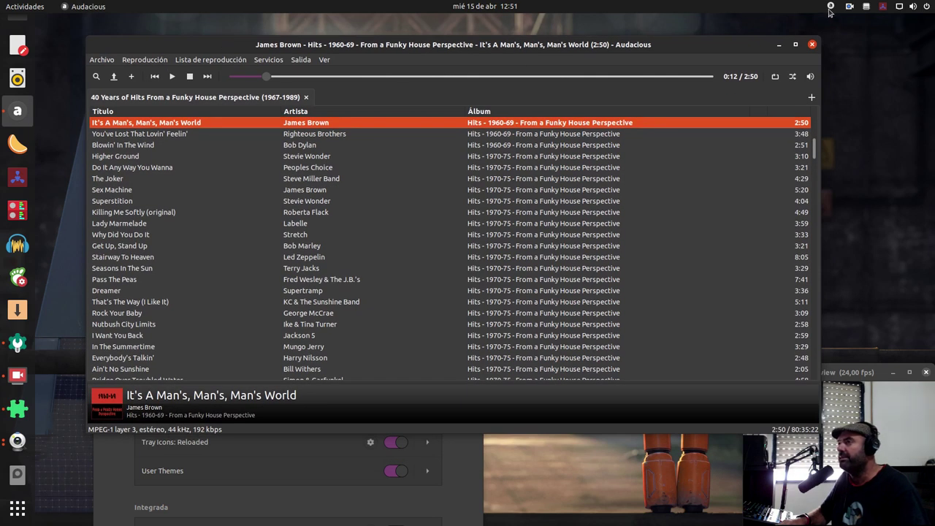
Step: Turn Tray Icons: Reloaded off and back on beside the Audacious window, and close the Extensiones app
left_click(470, 494)
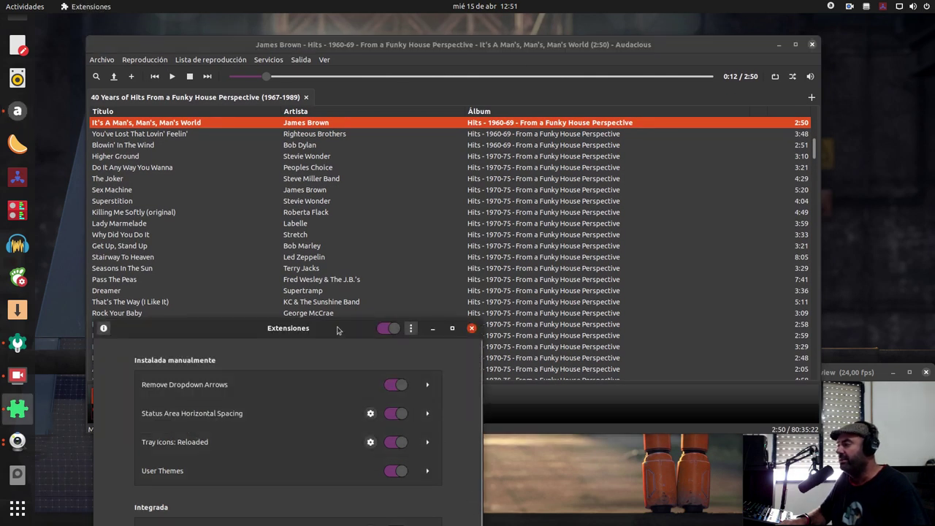
left_click_drag(338, 329, 459, 318)
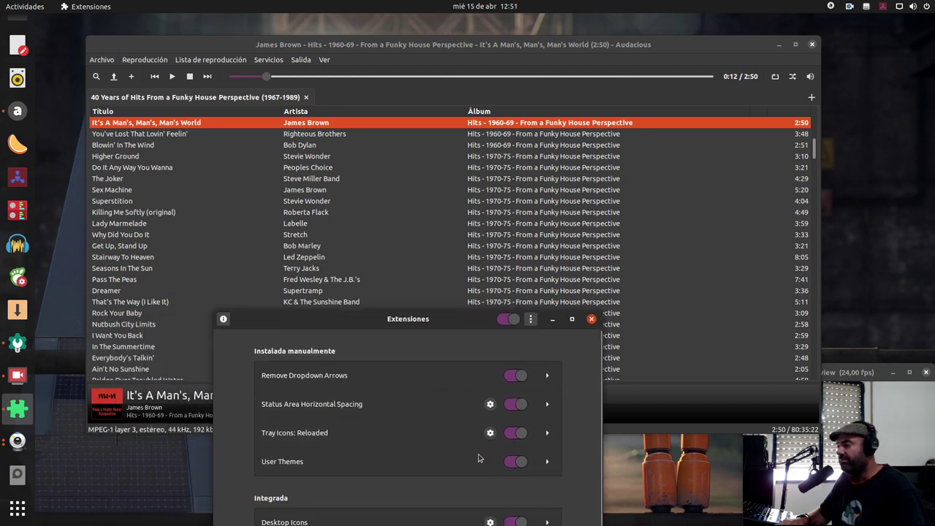
left_click(513, 436)
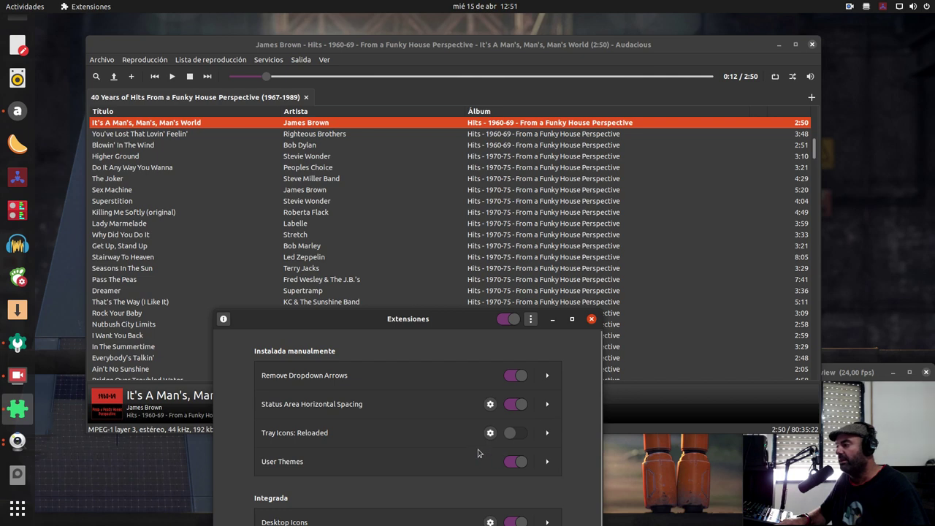
left_click(515, 435)
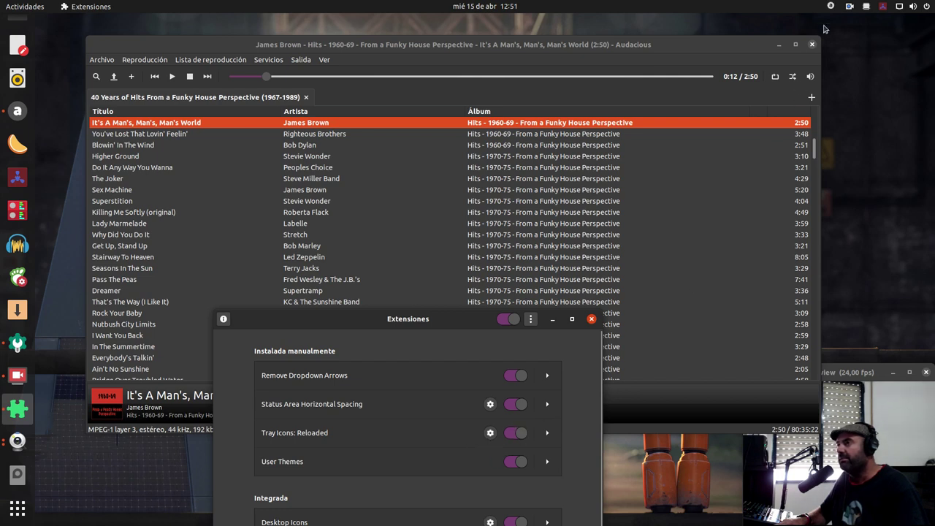
left_click(591, 321)
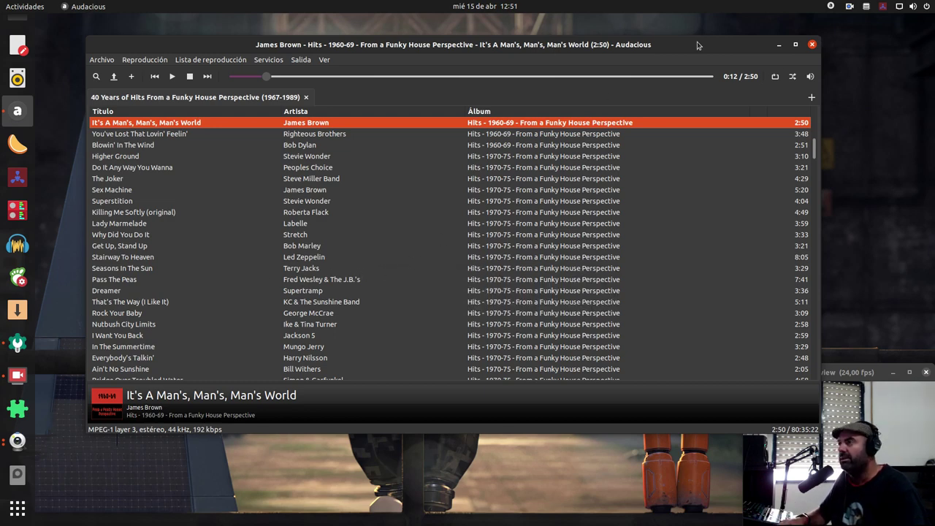
Step: Shift the Audacious window slightly lower on the desktop, and close it to the tray and restore it from its tray icon
left_click_drag(700, 46, 673, 62)
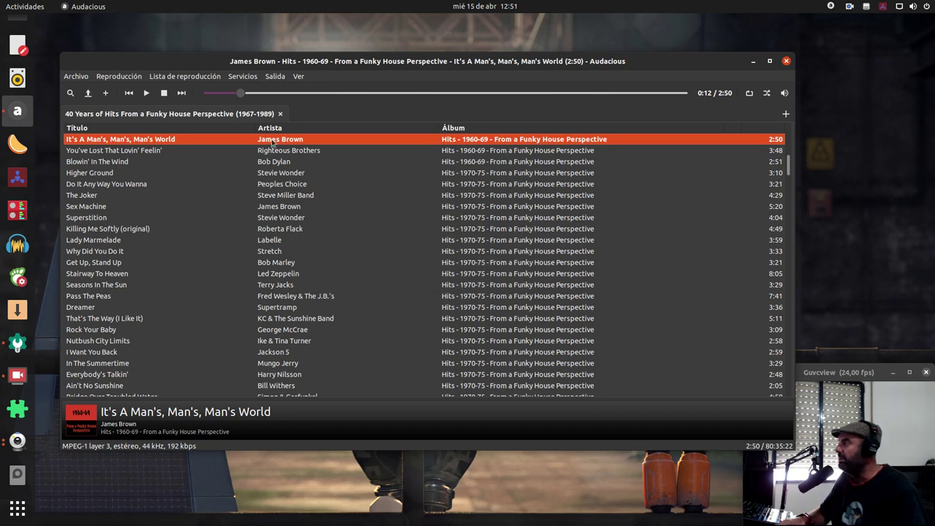
left_click_drag(539, 68, 554, 72)
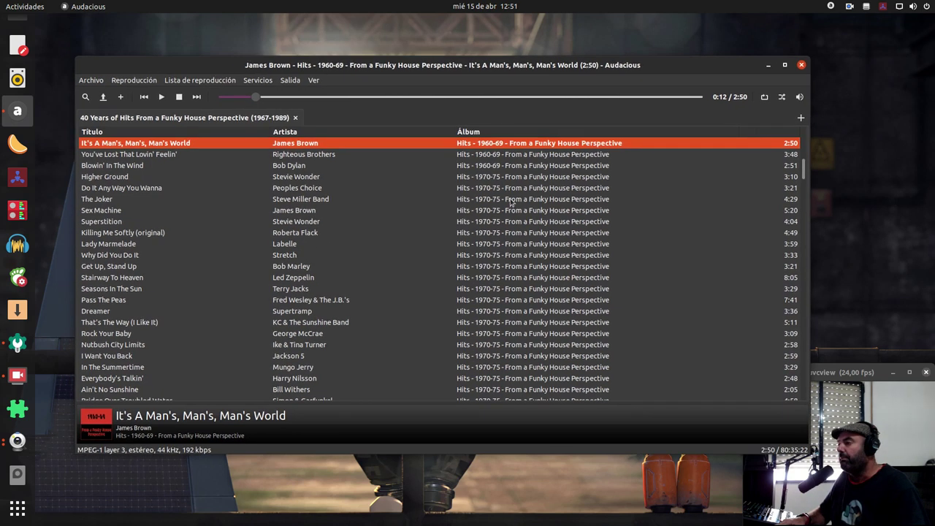
left_click(801, 66)
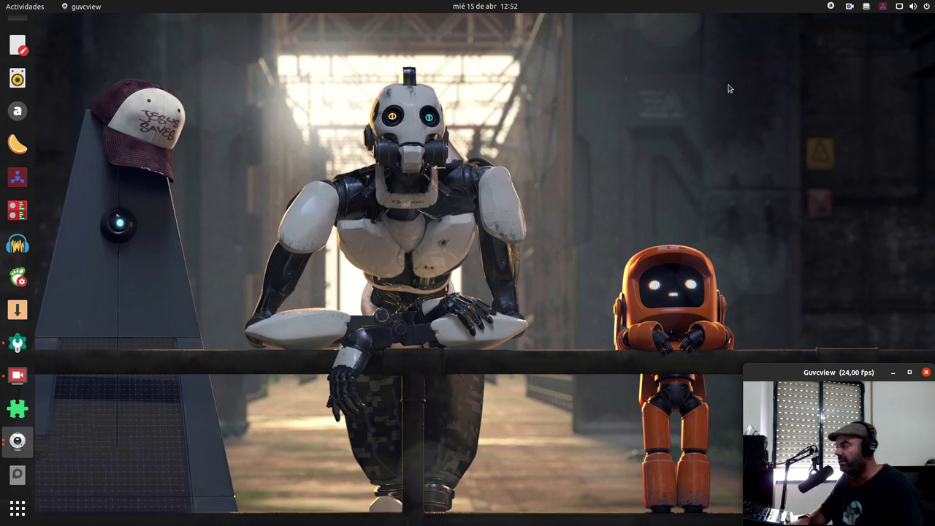
left_click(831, 7)
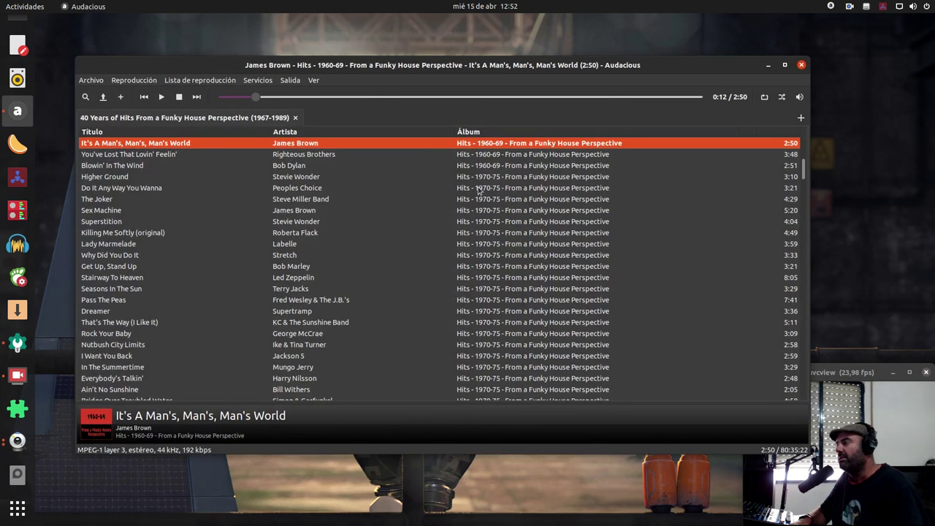
mouse_move(403, 225)
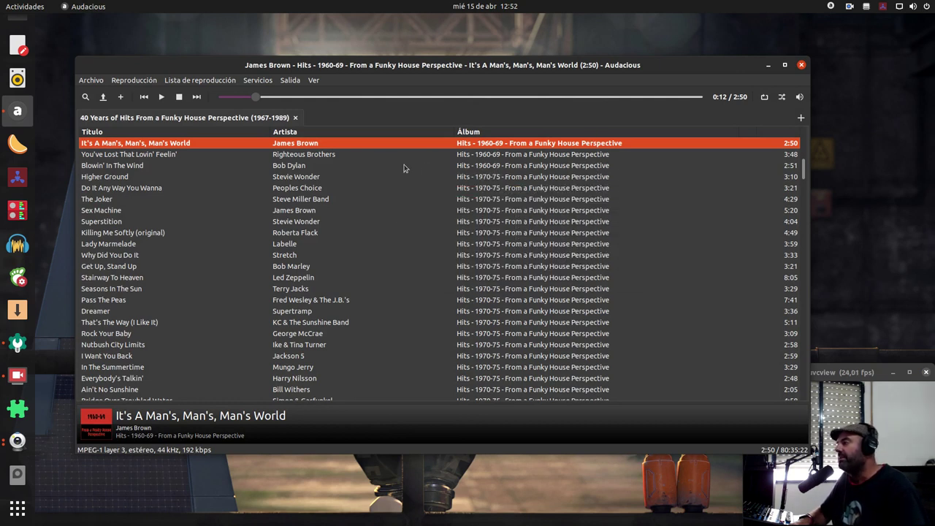
Step: Check the Audacious playback controls in the calendar popup, and hide, restore and hide the player again using its tray icon
left_click(476, 9)
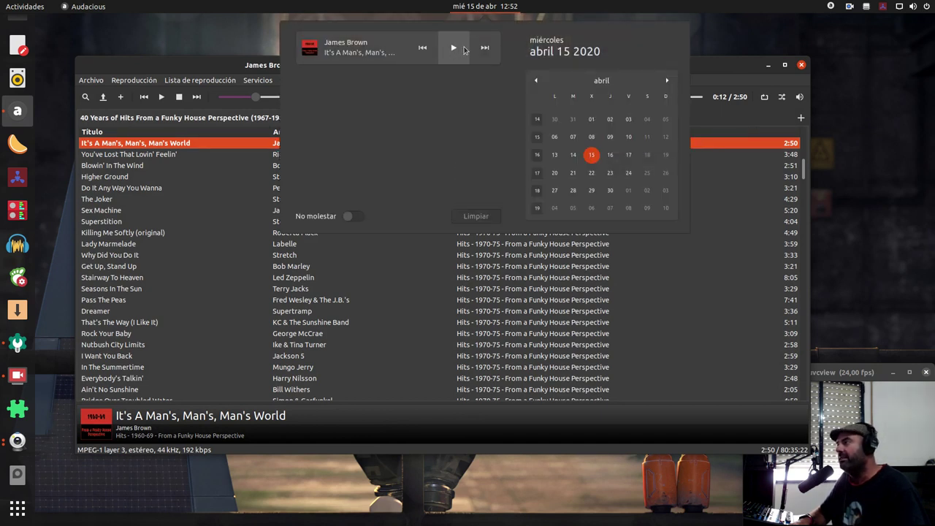
left_click(735, 67)
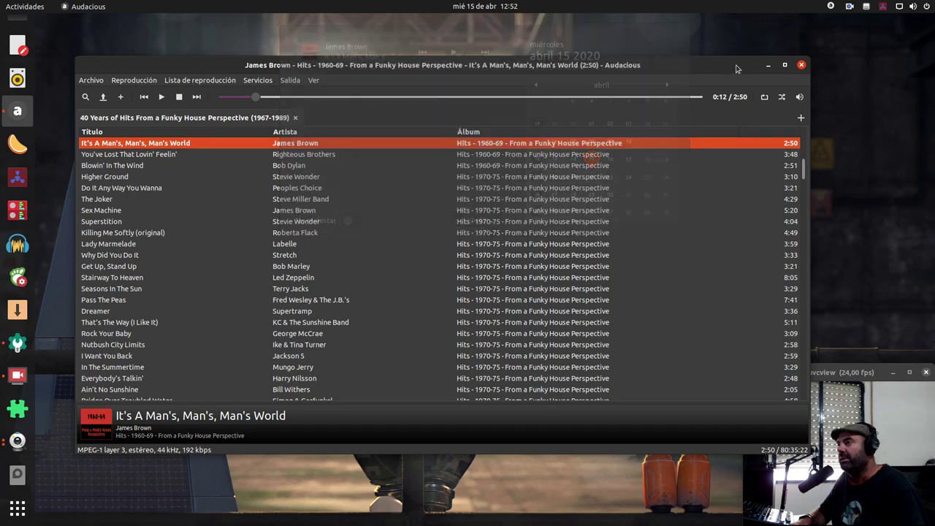
left_click(802, 65)
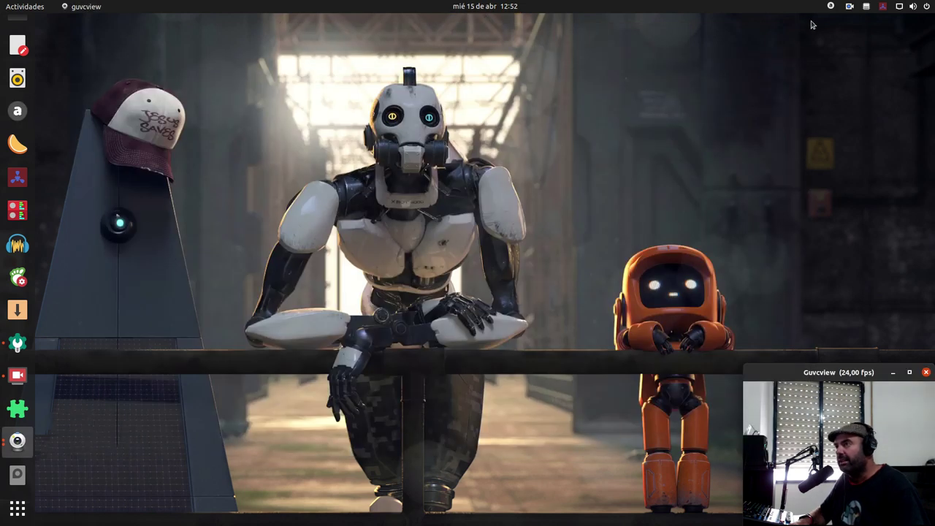
left_click(831, 8)
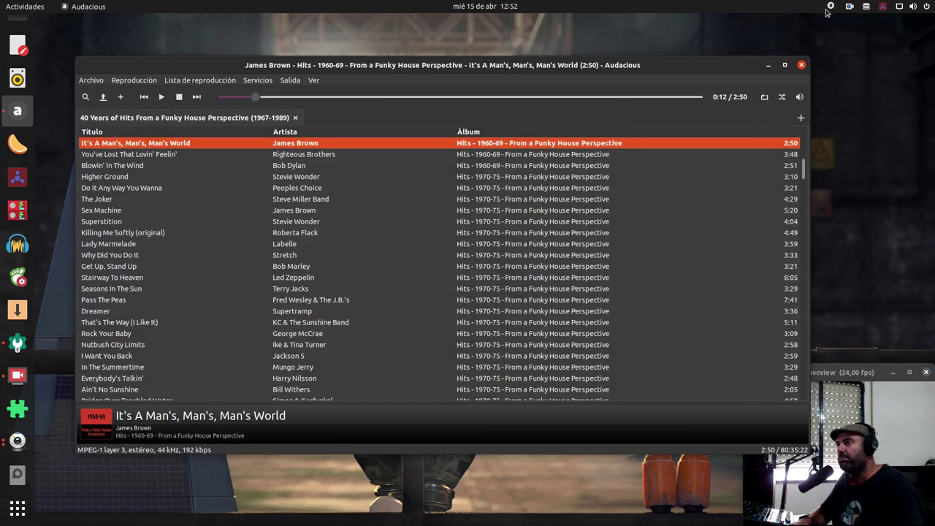
left_click(803, 66)
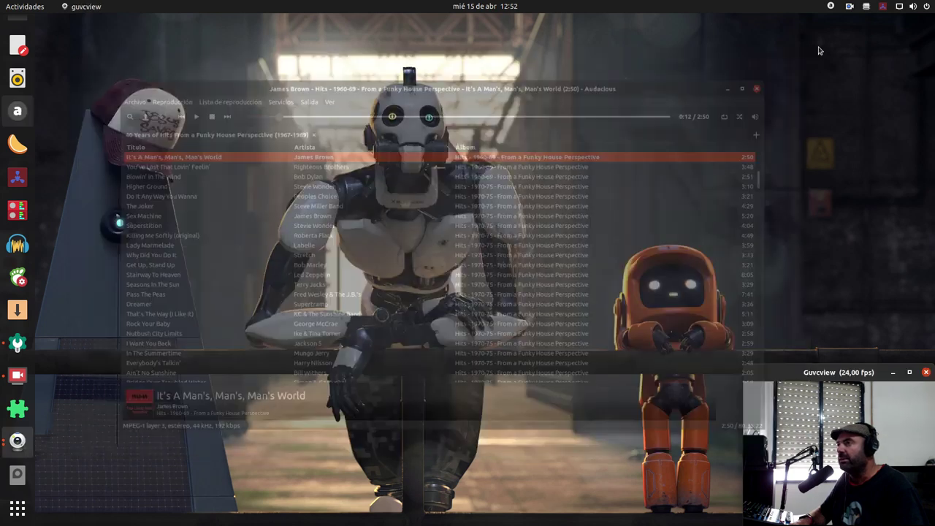
Step: Examine the playback, file, preferences and quit options offered by the Audacious tray icon, and dismiss them
right_click(831, 7)
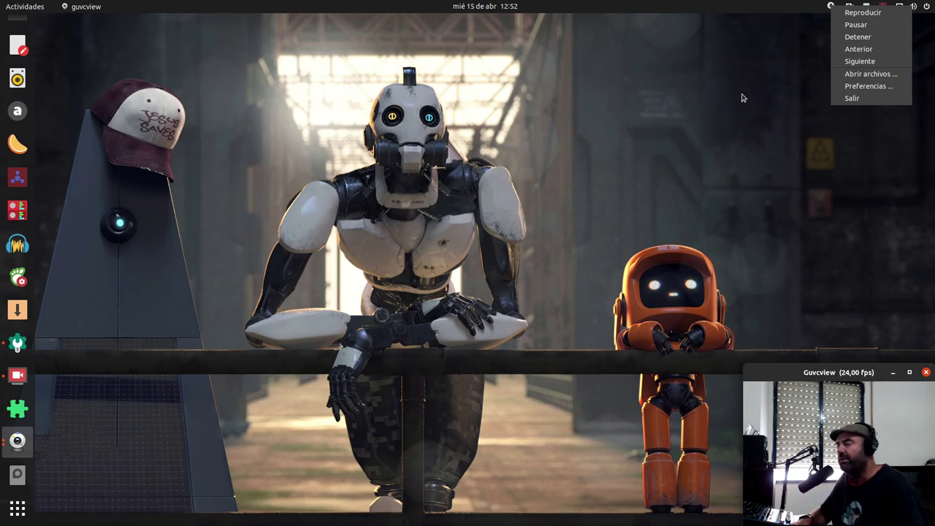
left_click(811, 59)
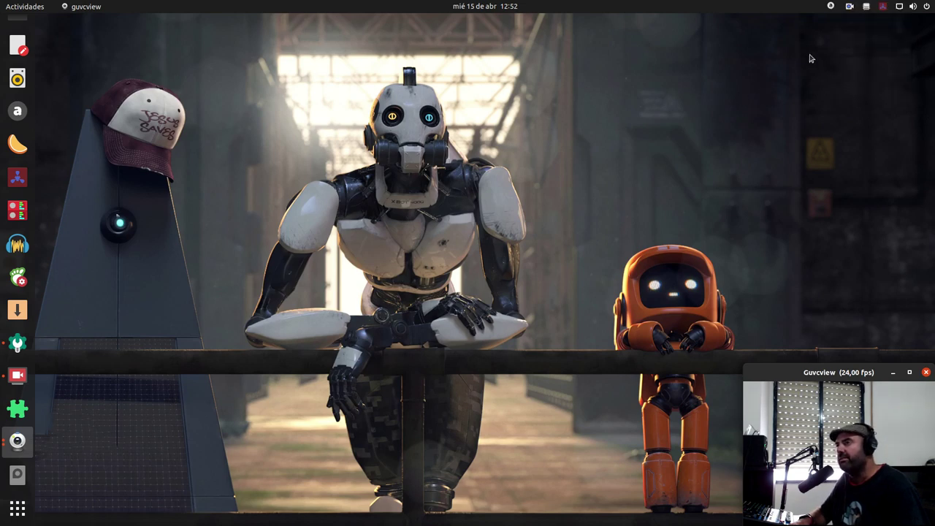
right_click(831, 7)
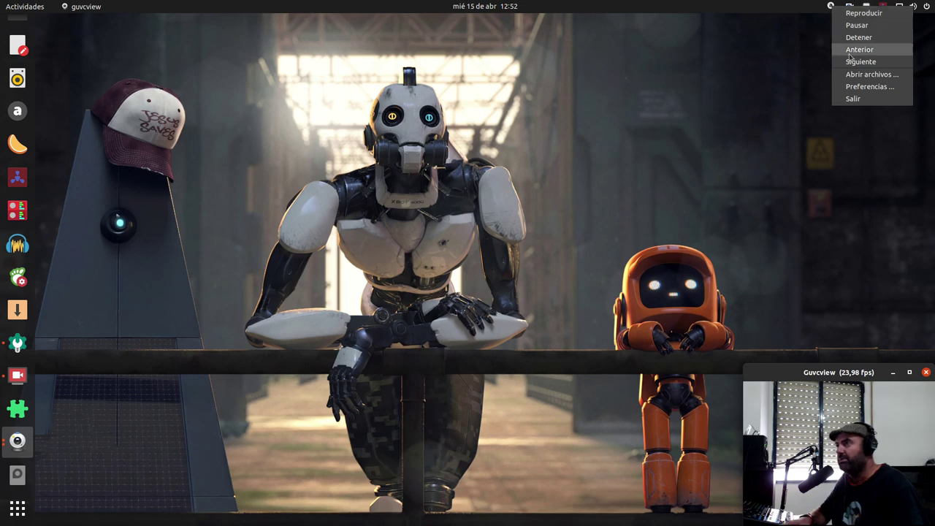
left_click(591, 134)
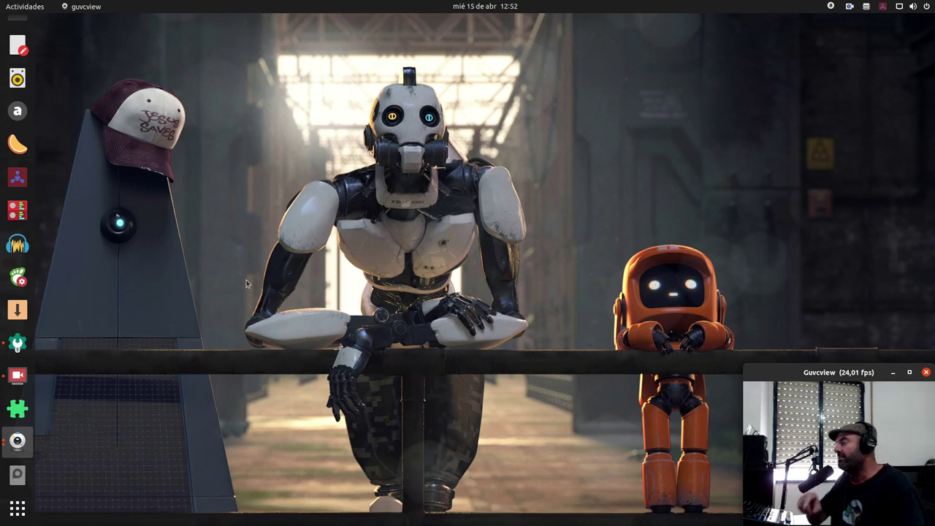
Step: Open the Extensiones app and bring up the Tray Icons: Reloaded preferences, placing them over the extension list
left_click(27, 414)
left_click_drag(311, 107, 393, 125)
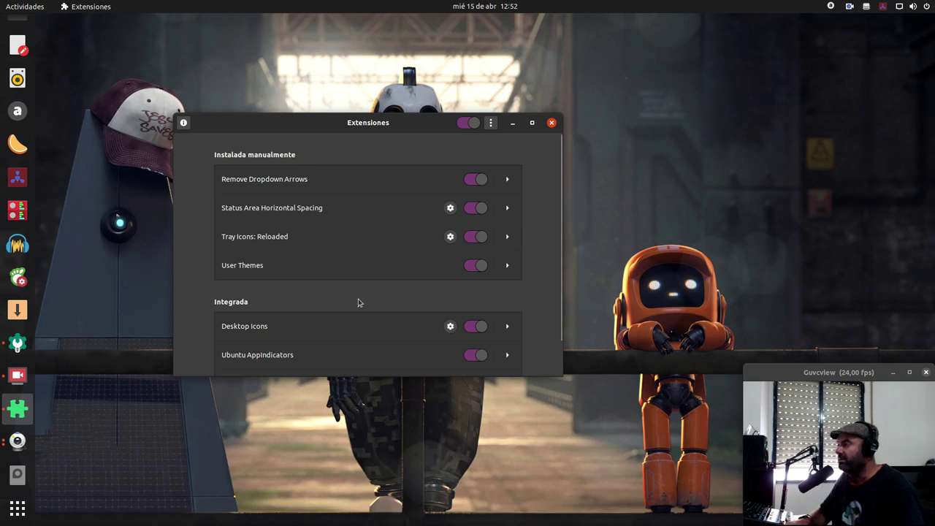
left_click(451, 236)
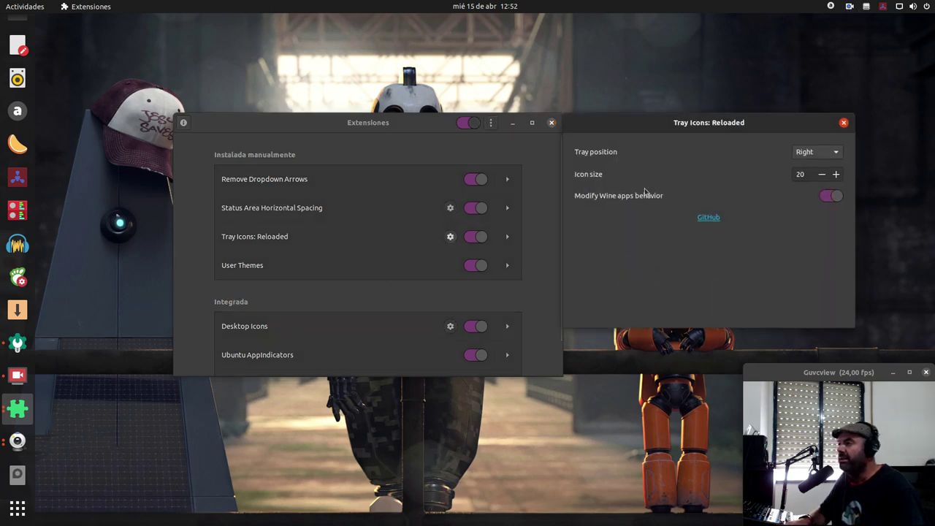
left_click_drag(729, 128, 485, 123)
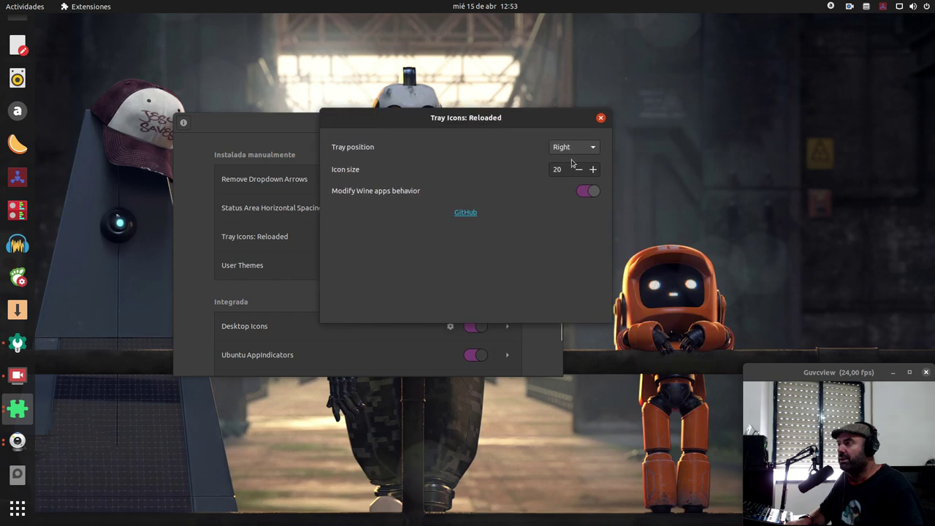
Step: Set the Tray Icons: Reloaded icon size to 26 and close its preferences
left_click(594, 170)
left_click(593, 170)
left_click(593, 170)
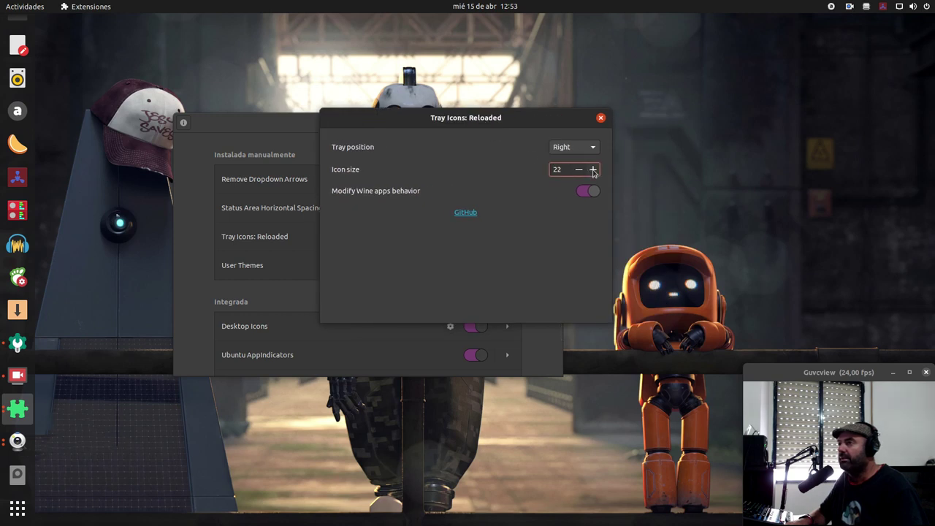
left_click(593, 170)
left_click(593, 170)
left_click(593, 170)
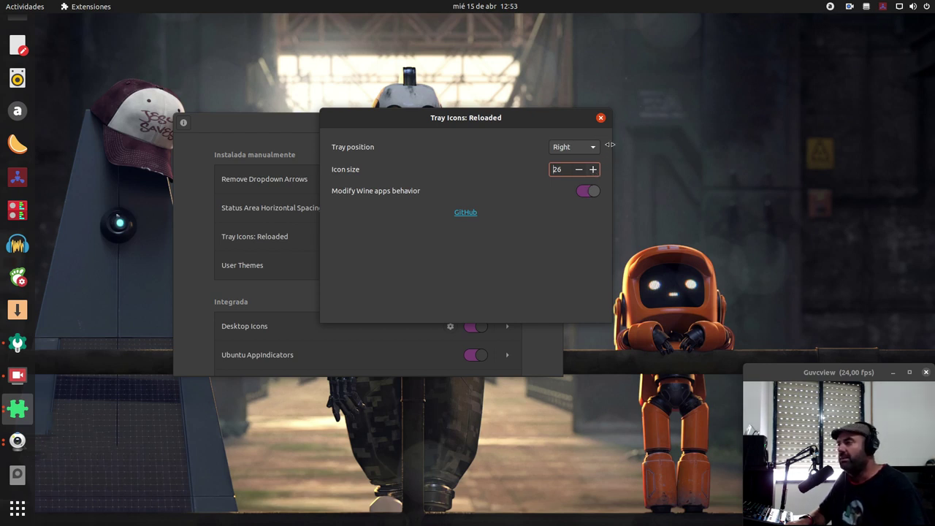
left_click(601, 119)
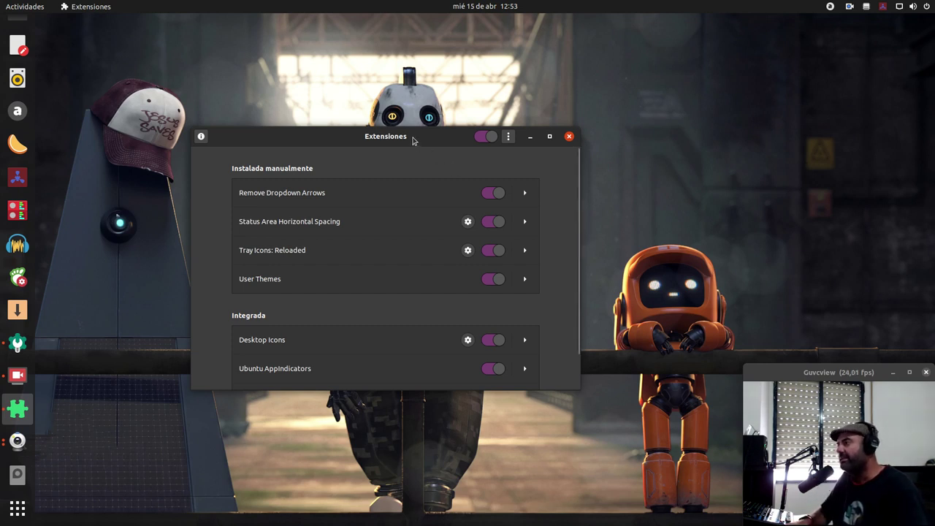
Step: Move the Extensiones window toward the centre of the desktop and minimize it
left_click_drag(413, 136, 459, 132)
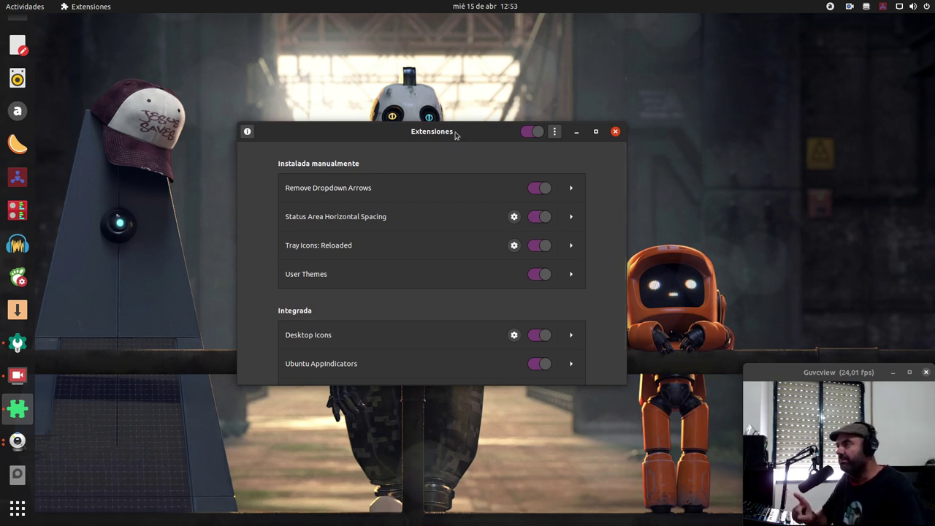
left_click_drag(456, 134, 467, 135)
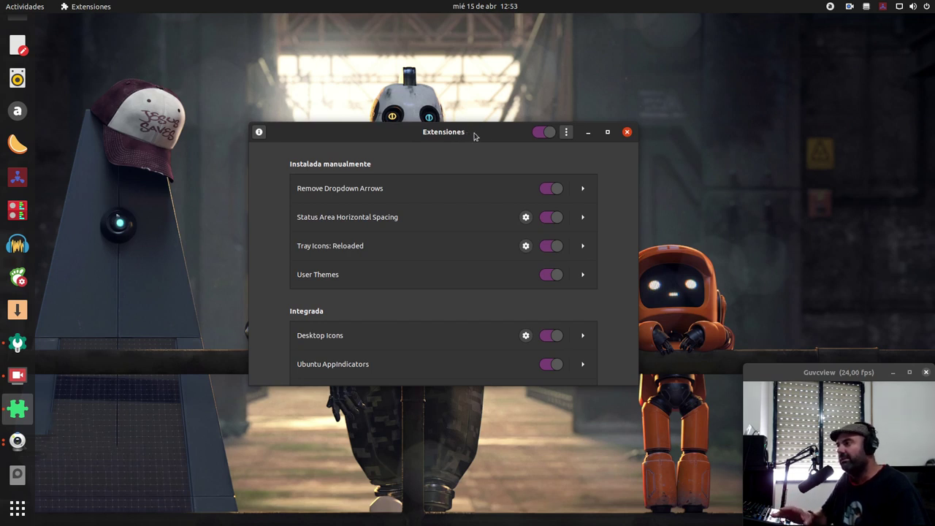
left_click_drag(475, 137, 484, 137)
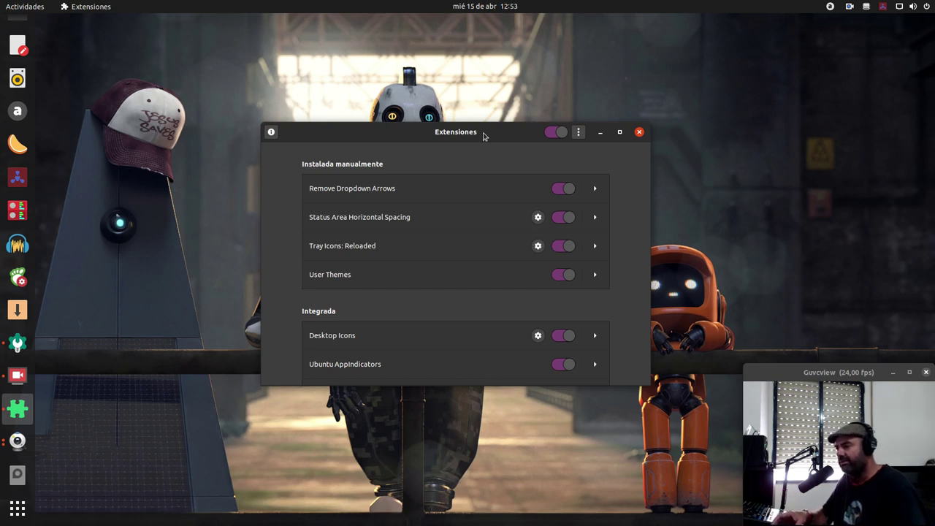
left_click_drag(455, 134, 433, 128)
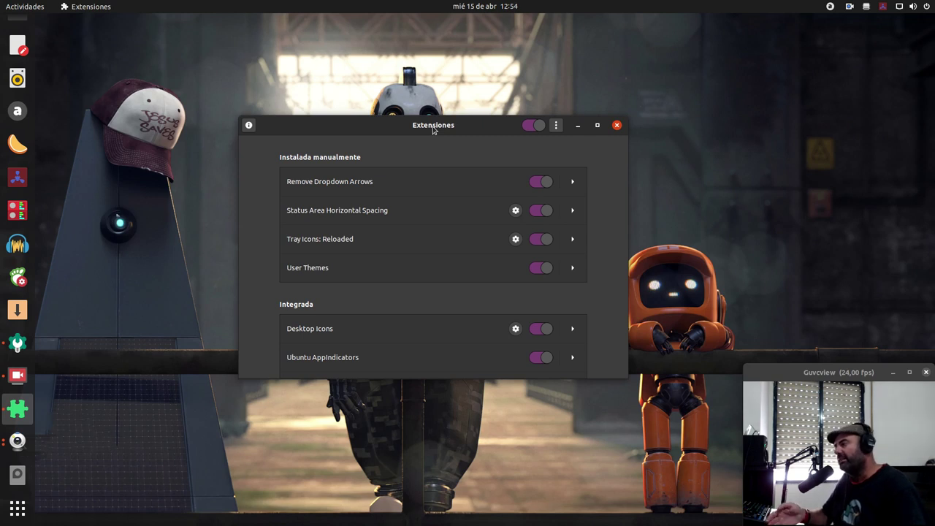
left_click_drag(461, 125, 522, 144)
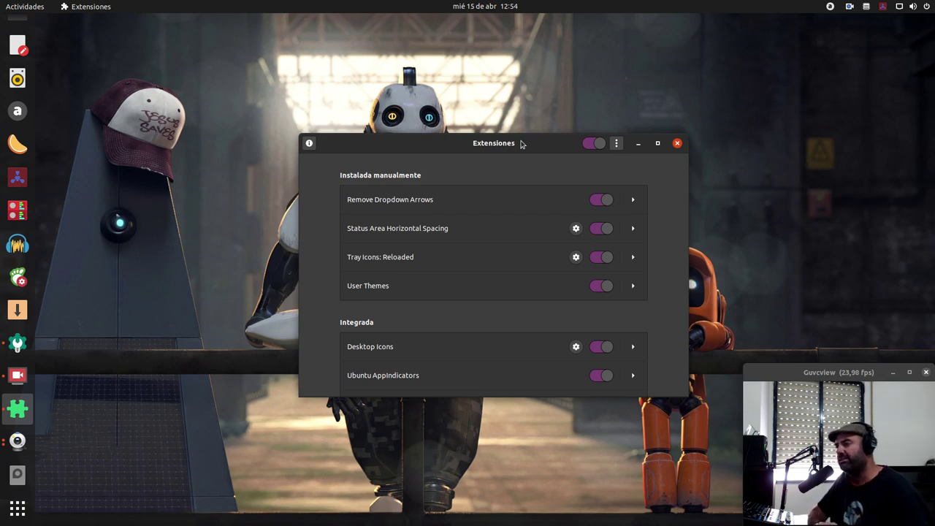
left_click(639, 144)
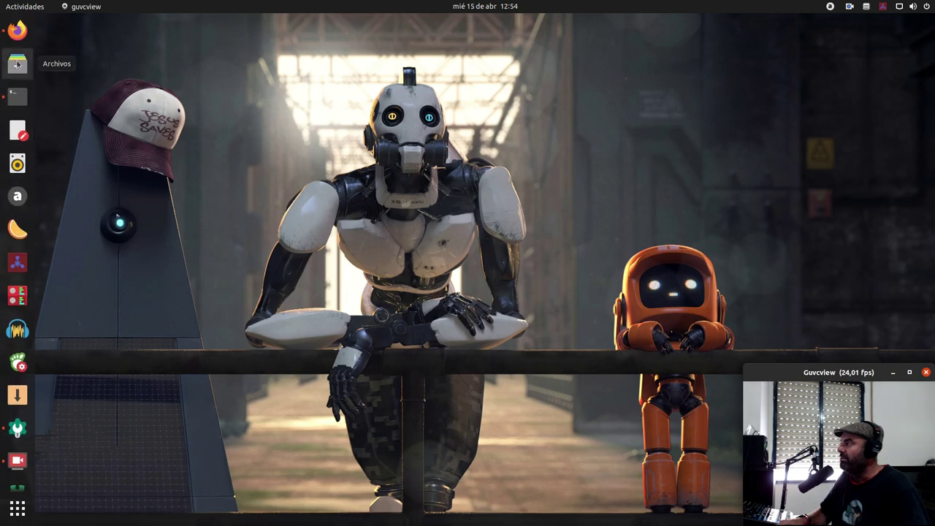
Step: Open the home folder in Archivos, and reposition and enlarge its window in the upper middle of the desktop
left_click(18, 64)
left_click_drag(295, 104, 399, 110)
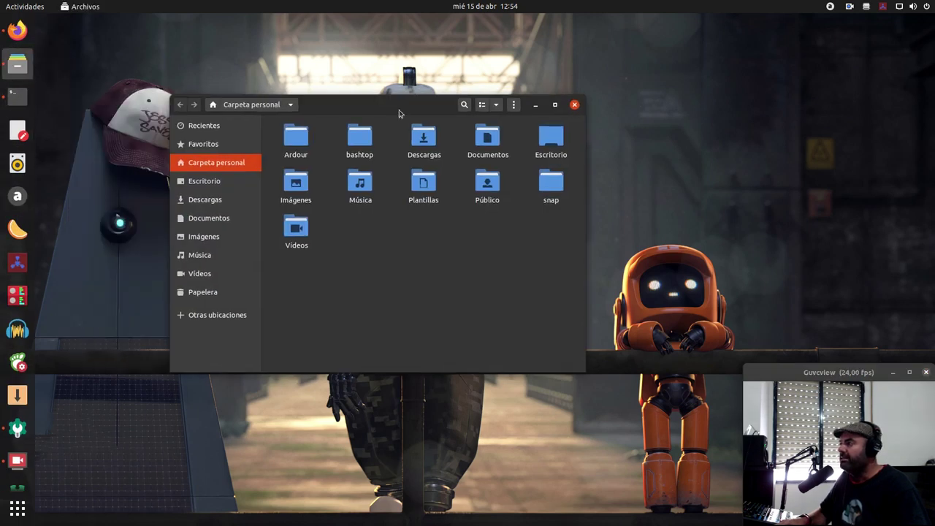
left_click_drag(584, 371, 648, 406)
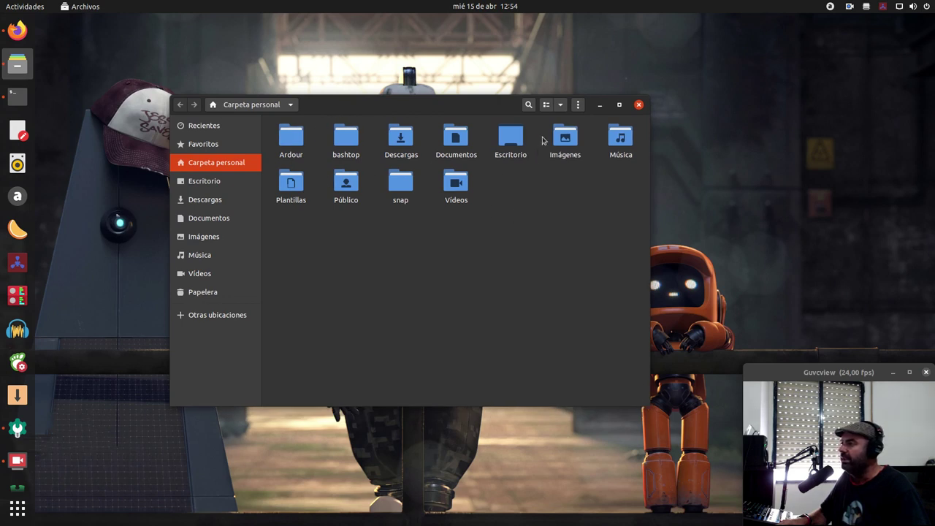
Step: Look over the view and sorting options, and show the hidden files in the home folder
left_click(561, 105)
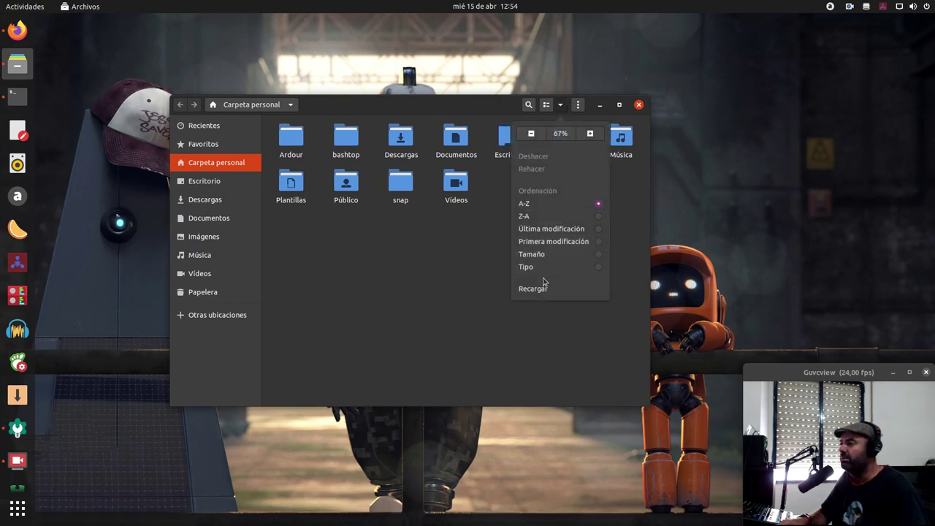
left_click(432, 271)
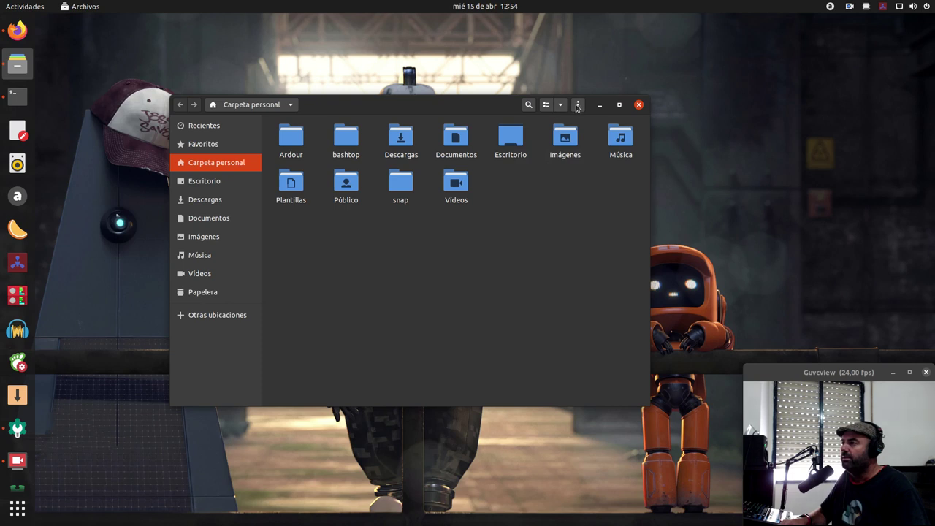
left_click(578, 107)
left_click(574, 202)
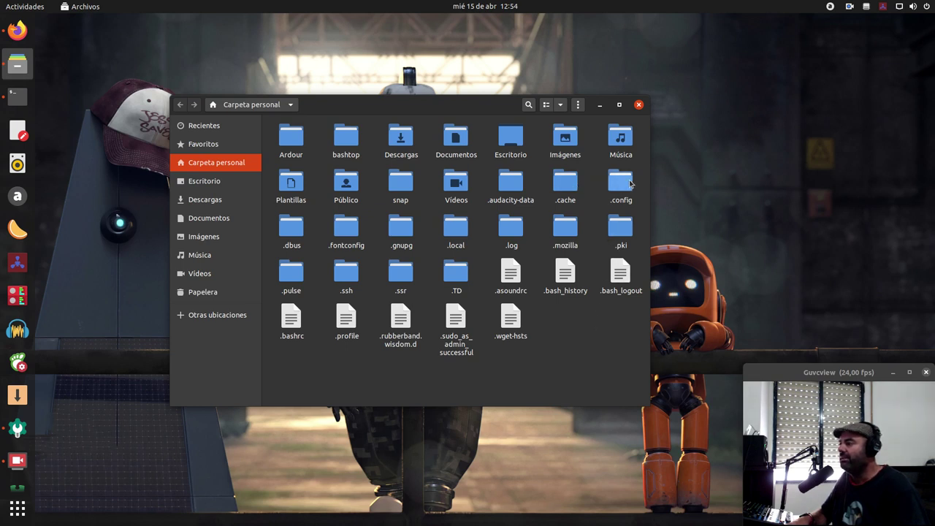
Step: Navigate to .local/share/gnome-shell/extensions and display the extension folders as a list
double_click(456, 228)
double_click(315, 143)
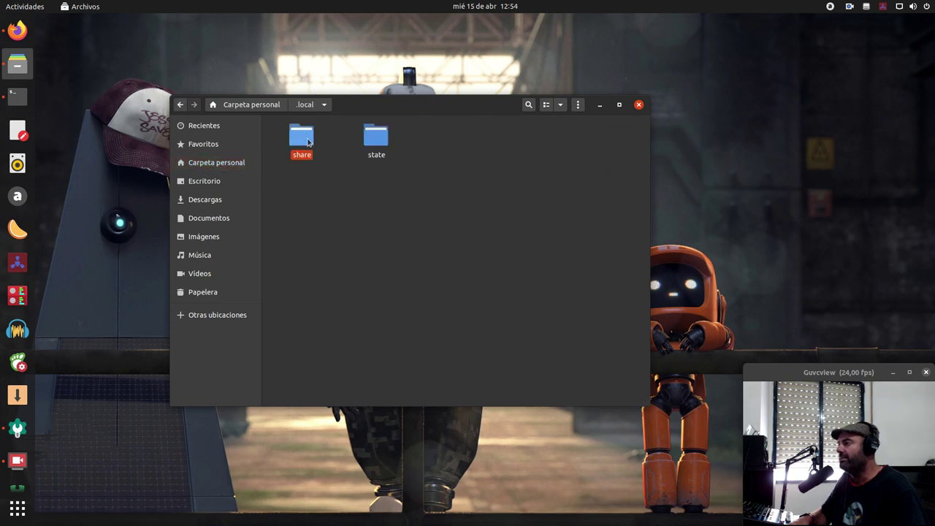
double_click(567, 139)
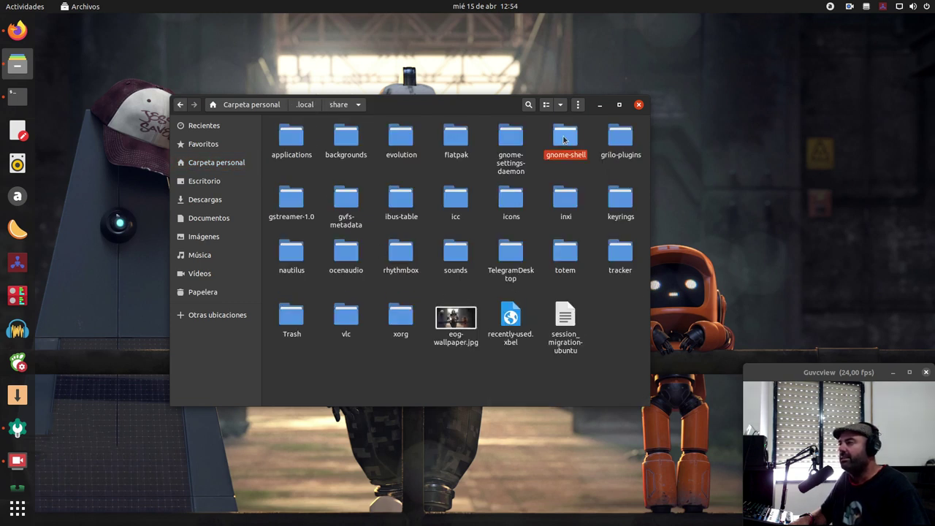
double_click(297, 139)
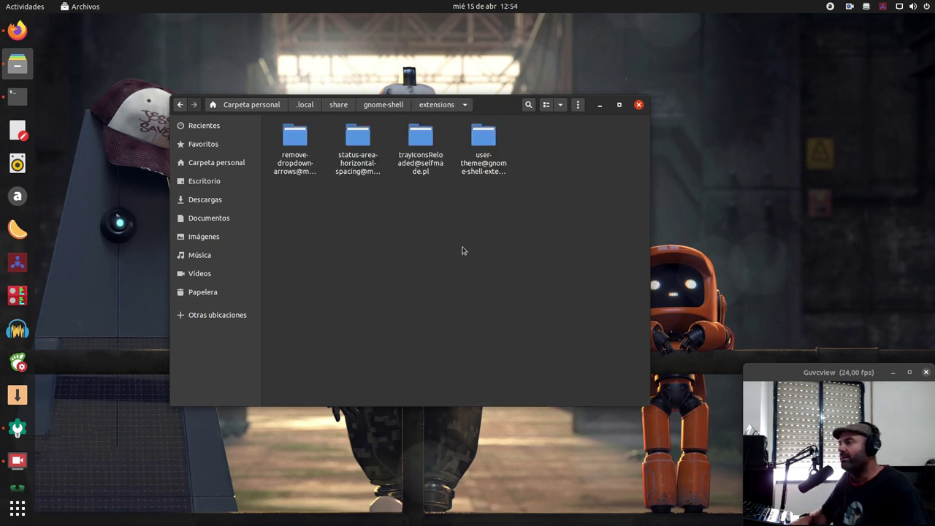
left_click(548, 105)
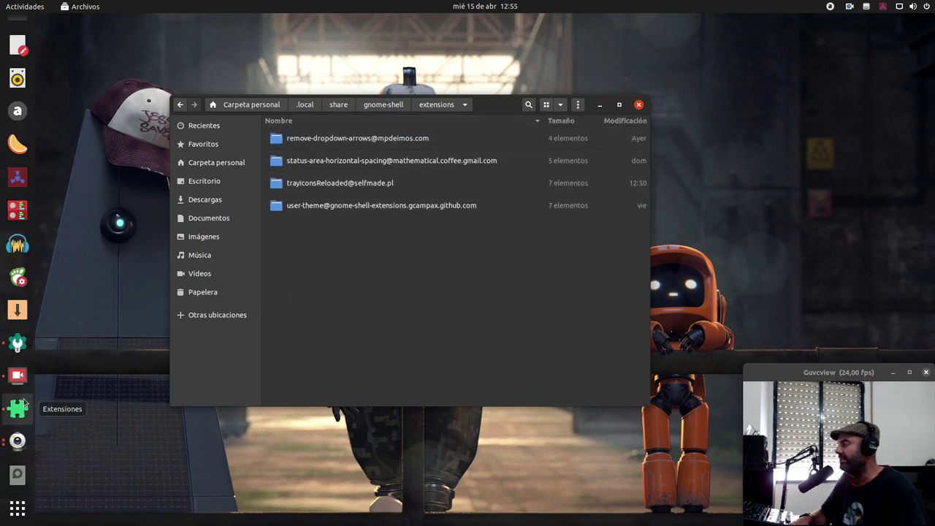
Step: Bring up the Extensiones window, place it beside the extension folder list to compare the installed extensions, and minimize it
left_click(22, 405)
left_click_drag(412, 147, 575, 234)
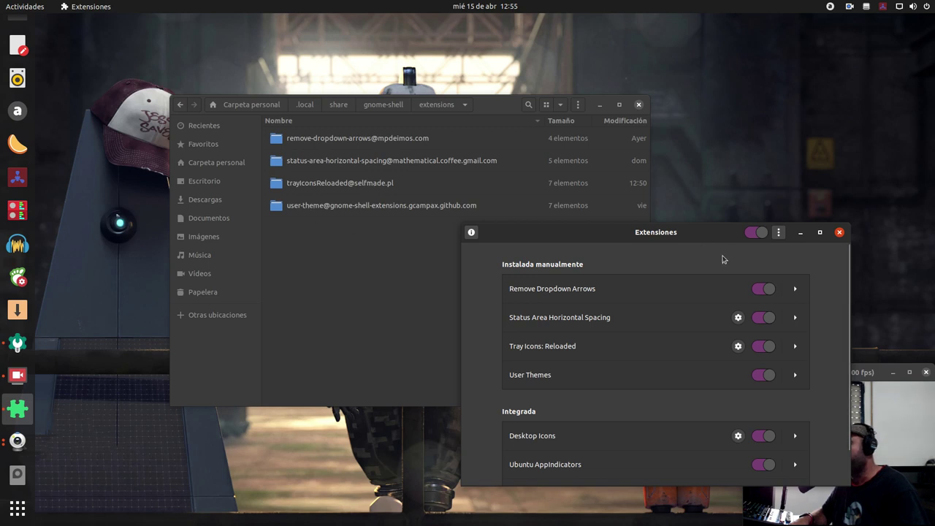
left_click(801, 232)
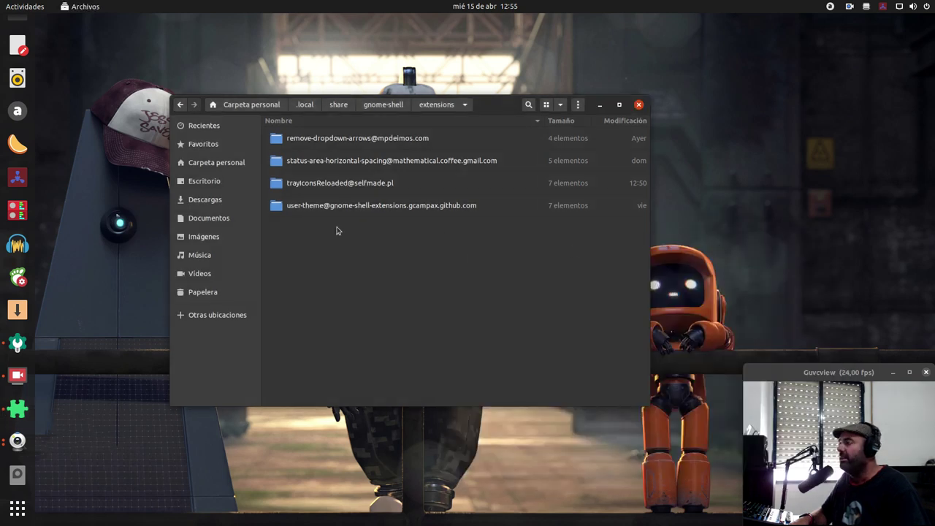
Step: Show the extension folders as icons, and open metadata.json from the trayIconsReloaded folder in Editor de textos
left_click(546, 105)
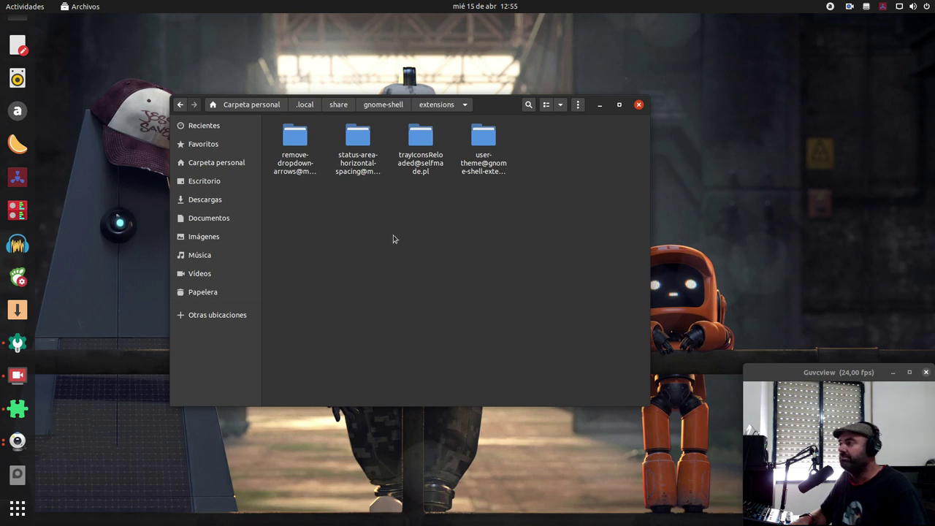
double_click(421, 133)
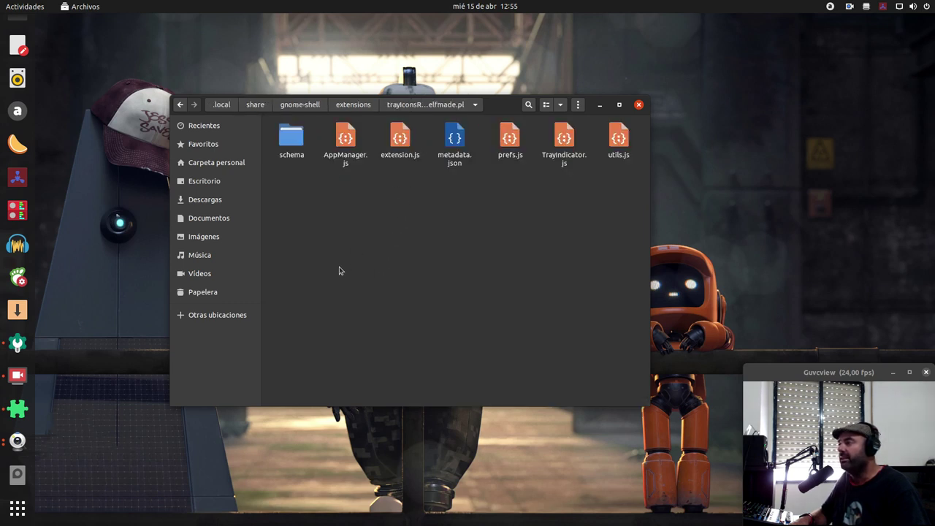
left_click(458, 146)
right_click(460, 146)
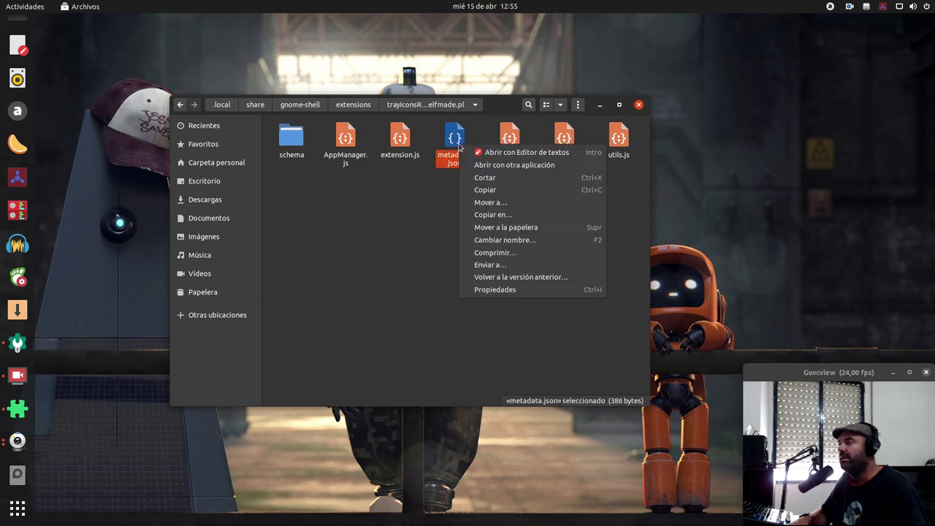
left_click(494, 152)
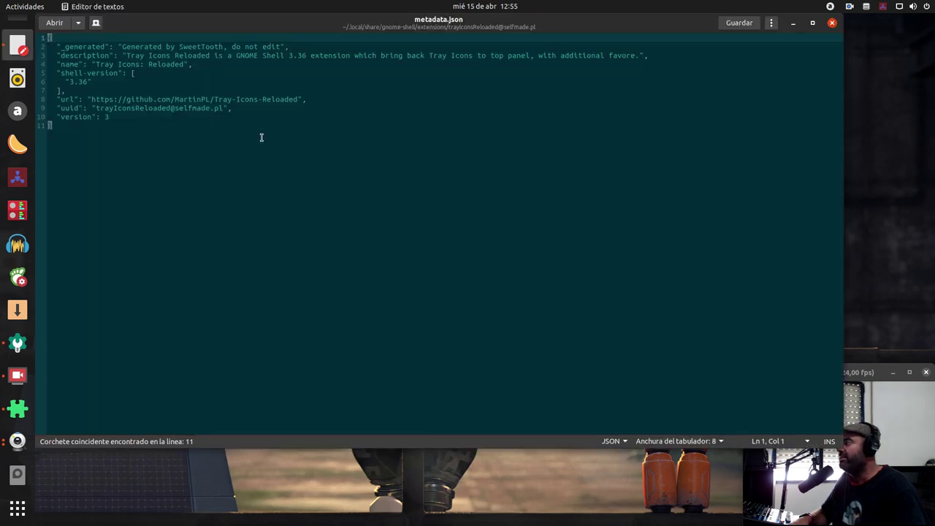
Step: Reposition the metadata.json window while reviewing the extension's metadata, and close both the file and the extension's folder window
double_click(356, 24)
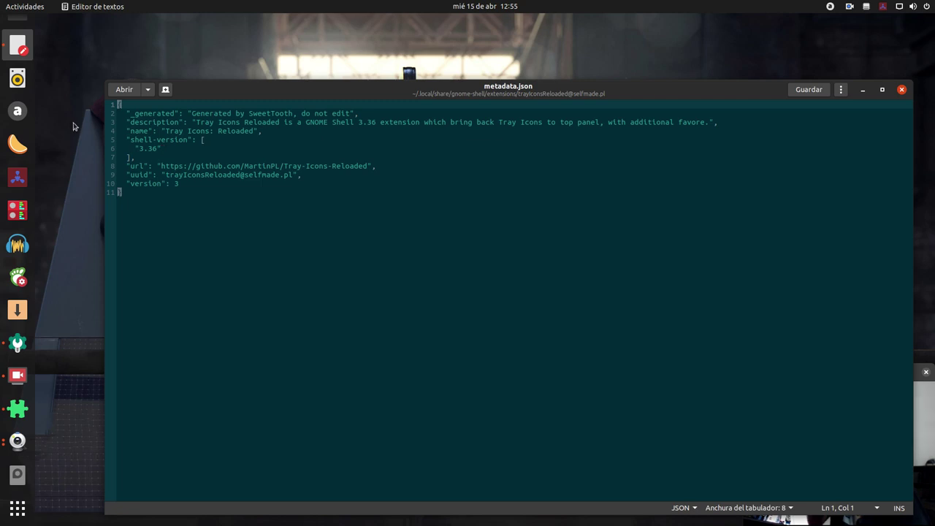
left_click_drag(268, 99, 373, 280)
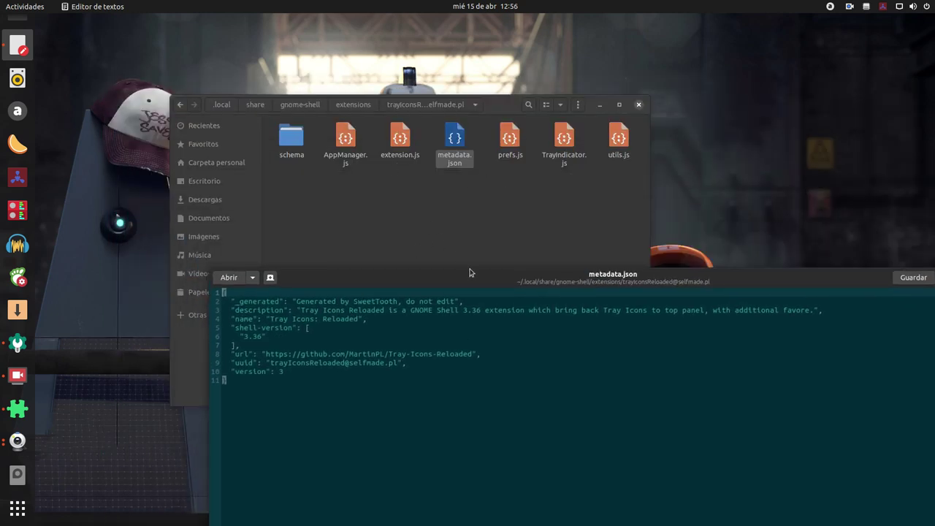
left_click_drag(472, 271, 398, 216)
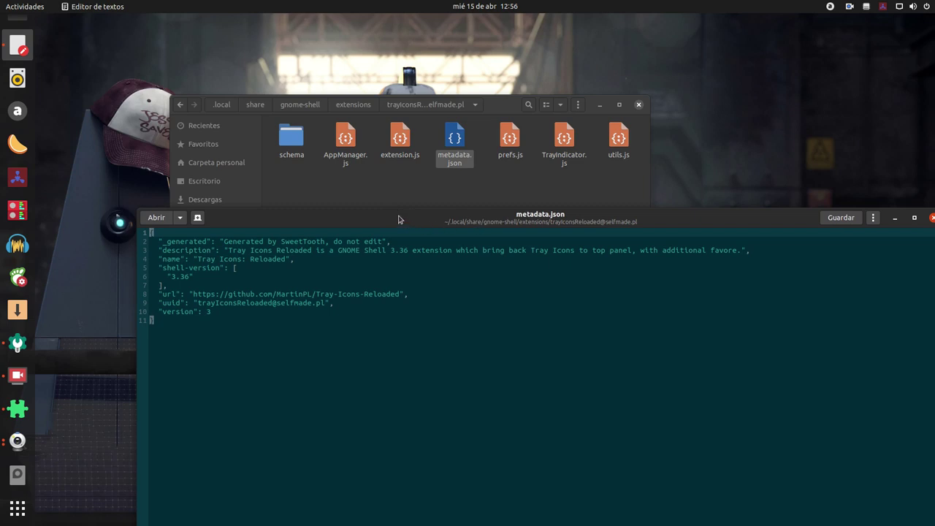
left_click_drag(399, 216, 366, 109)
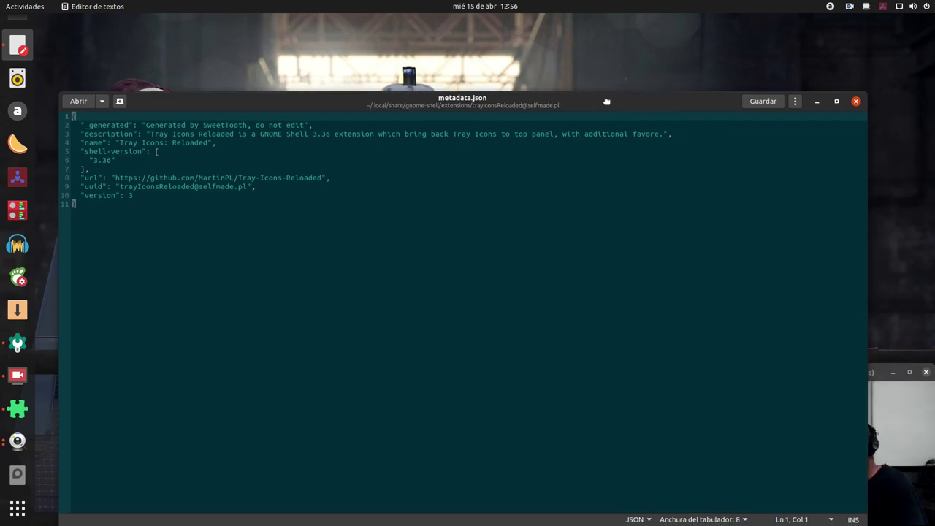
left_click_drag(649, 110, 606, 103)
left_click(857, 102)
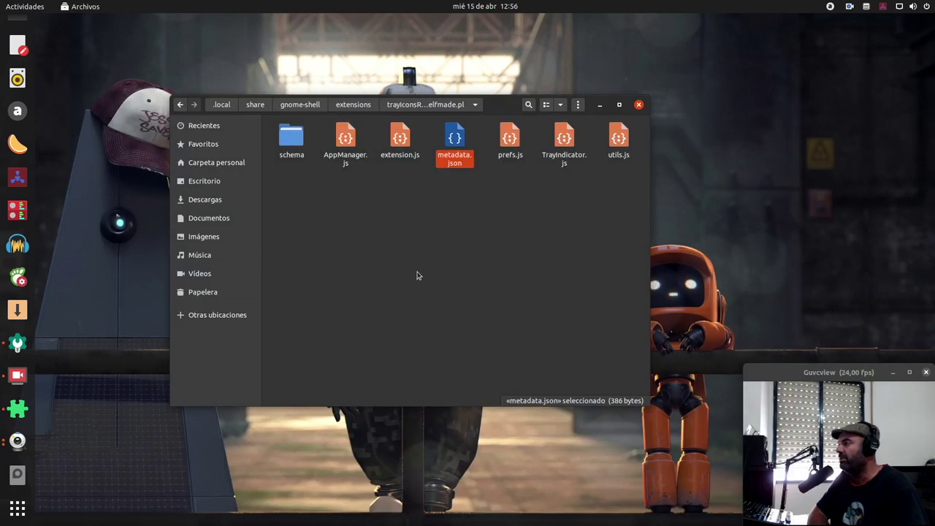
left_click(504, 250)
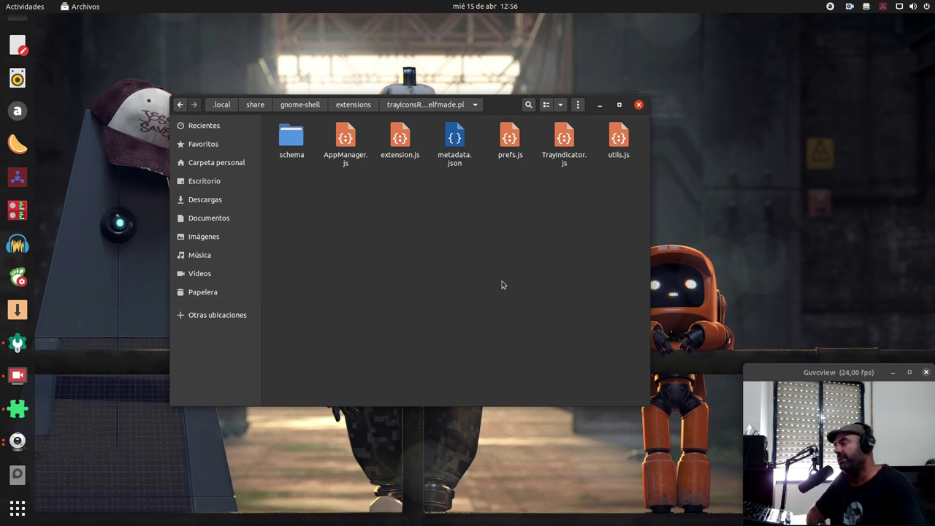
left_click(638, 106)
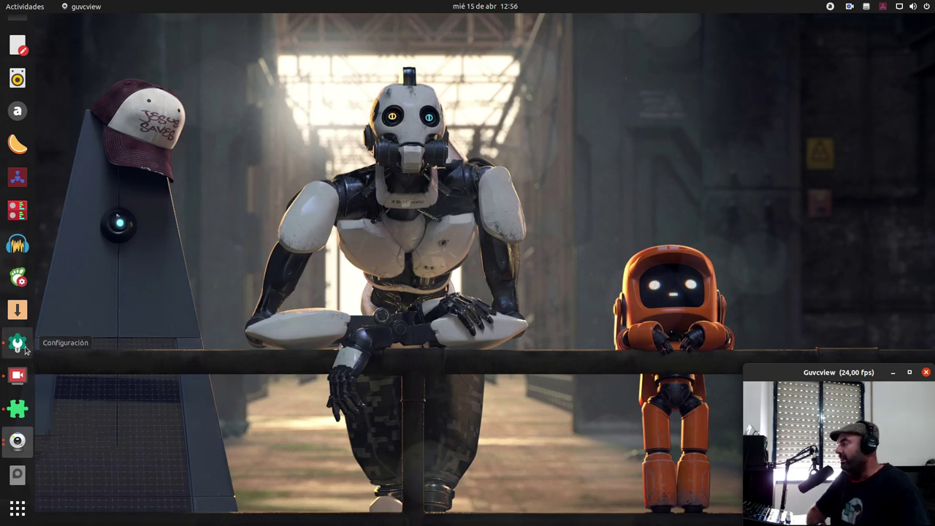
Step: Bring up the Terminal window and the SimpleScreenRecorder window side by side on the desktop
scroll(17, 146, "up", 3)
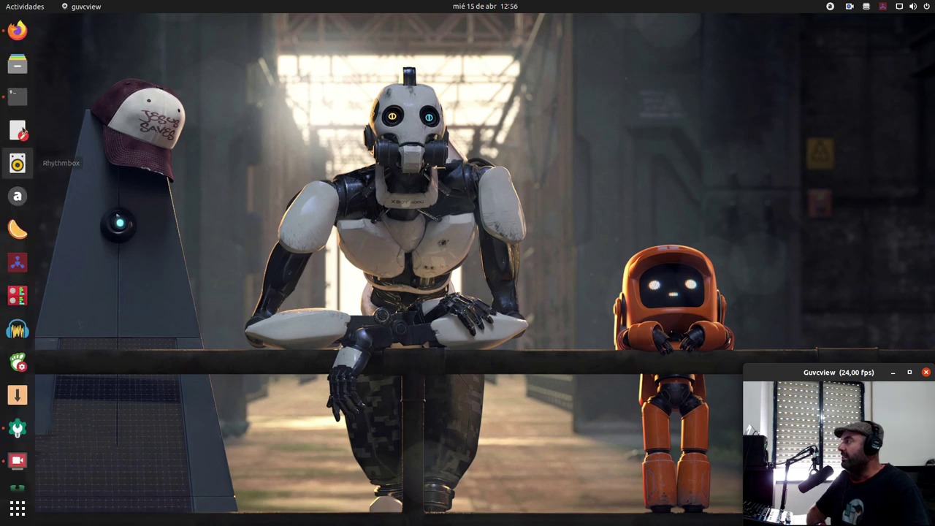
left_click(18, 94)
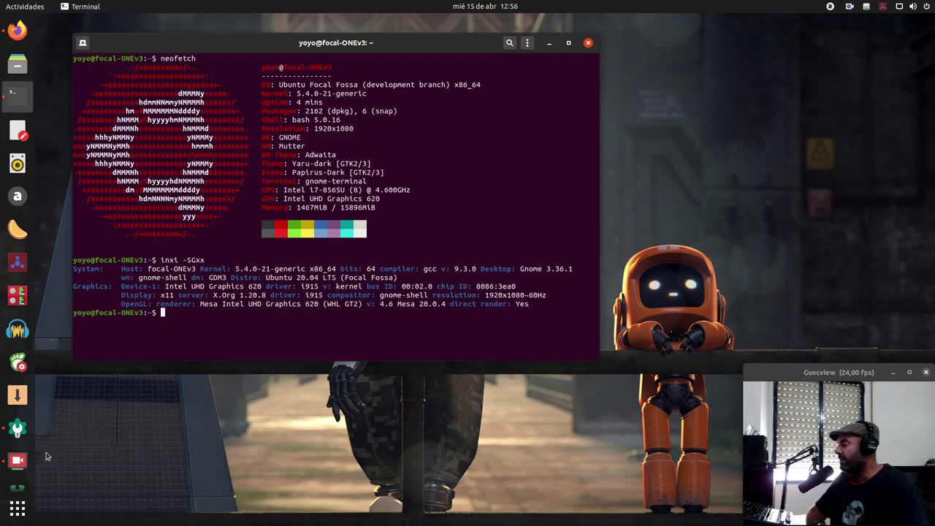
scroll(22, 475, "down", 2)
left_click(18, 396)
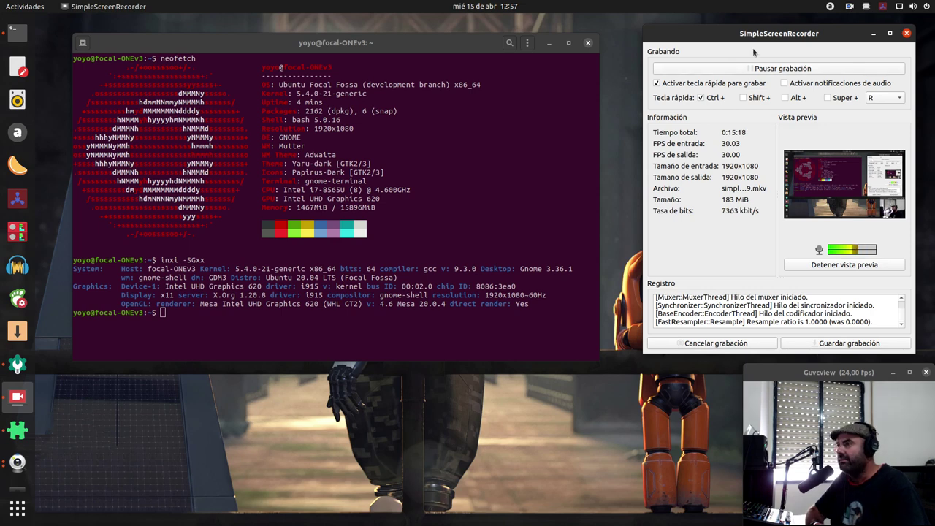
left_click_drag(762, 34, 760, 33)
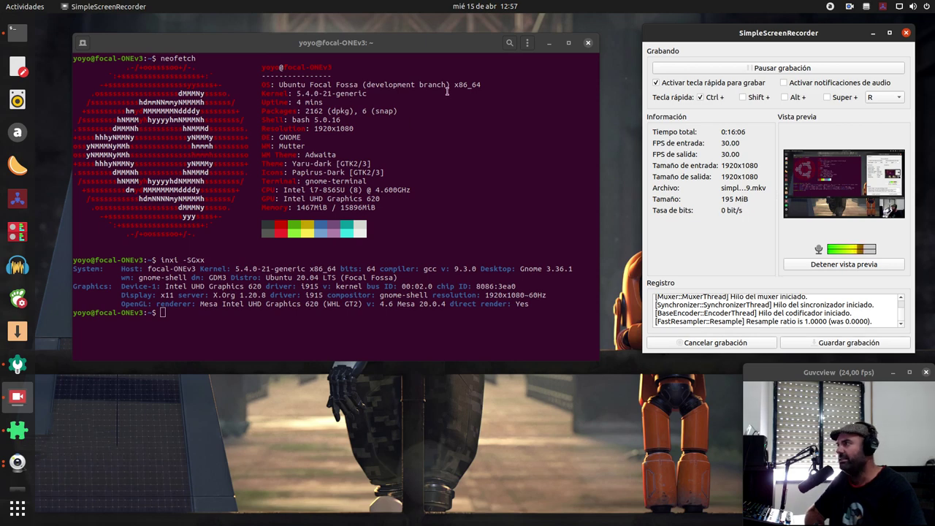
Step: Highlight "development branch" in the neofetch output, and shift the terminal and SimpleScreenRecorder windows slightly up and to the left
left_click_drag(449, 84, 366, 85)
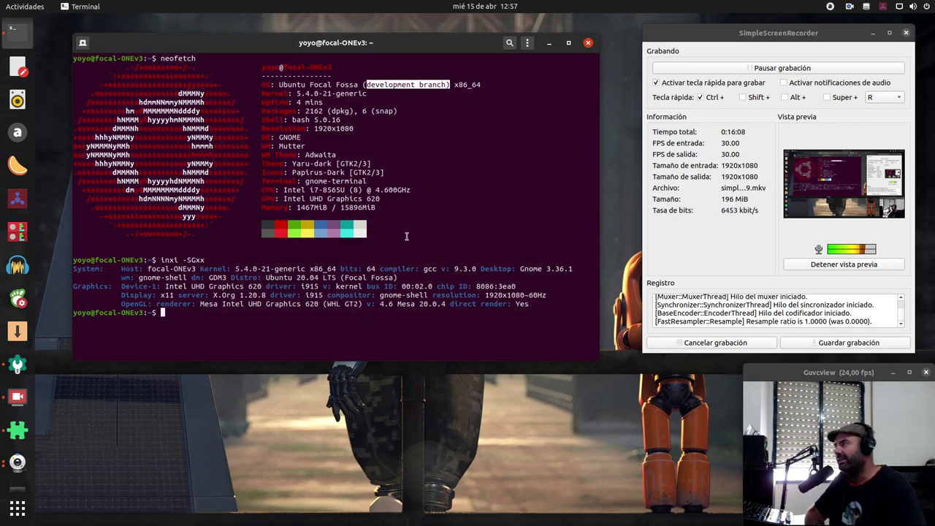
left_click_drag(250, 48, 239, 37)
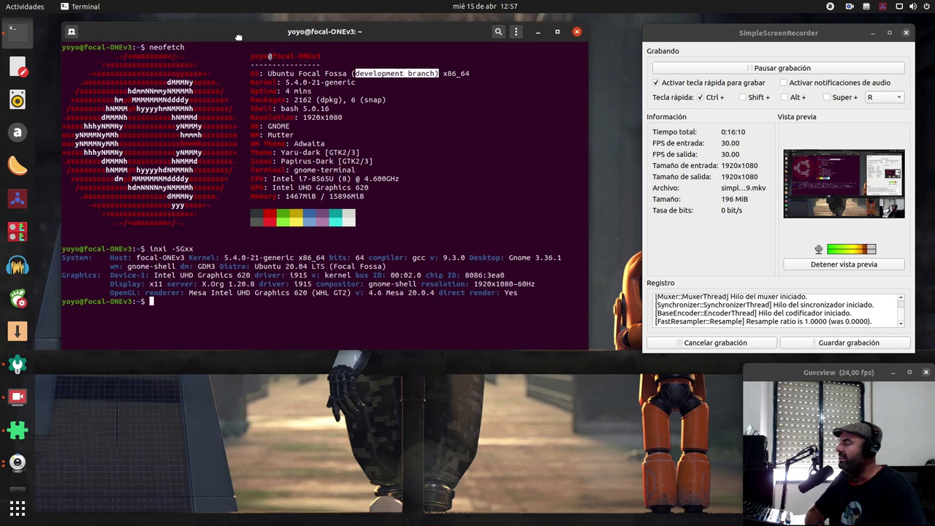
left_click_drag(708, 34, 690, 31)
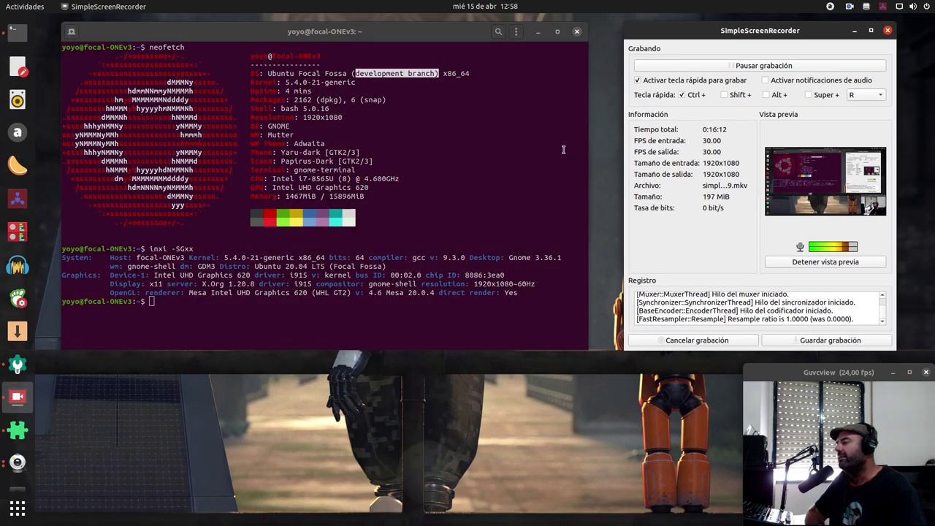